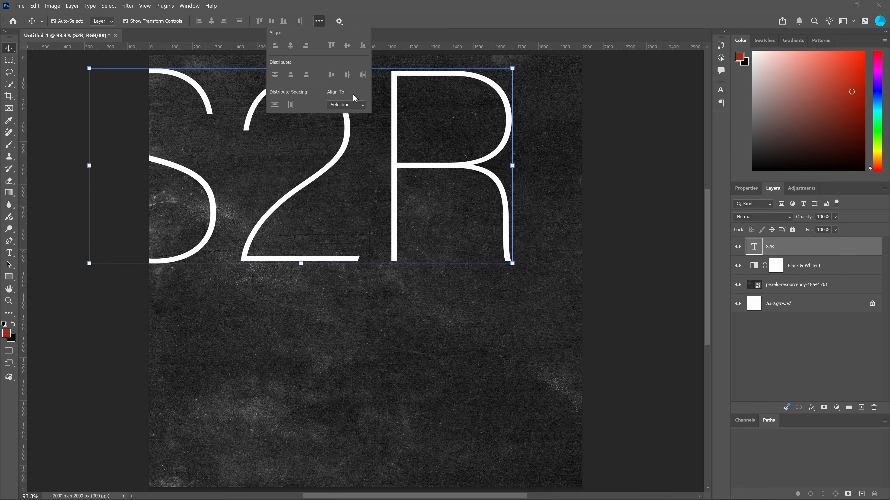
Scale the S2R text down and centre it horizontally and vertically on the canvas
click(353, 104)
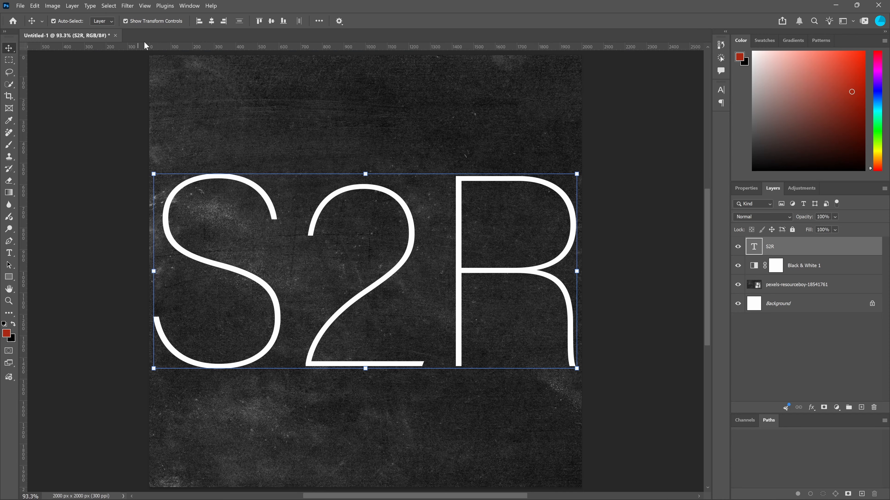
drag(571, 364, 486, 318)
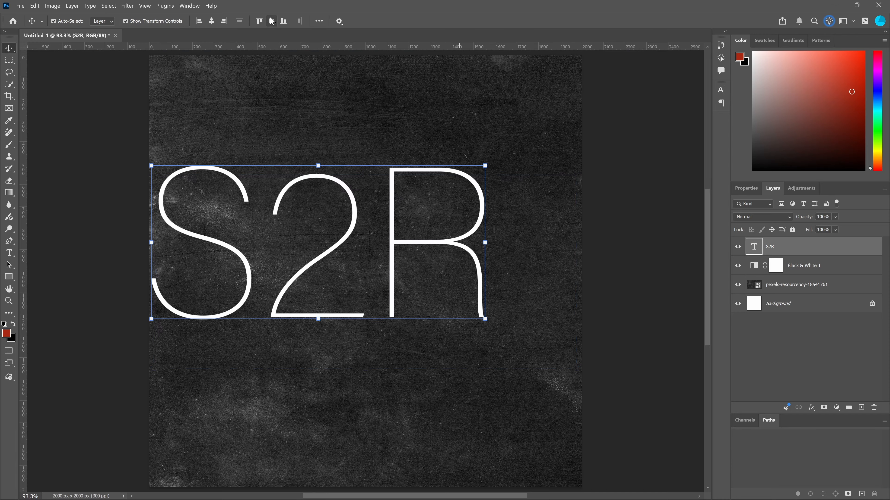
click(211, 20)
click(271, 20)
click(315, 118)
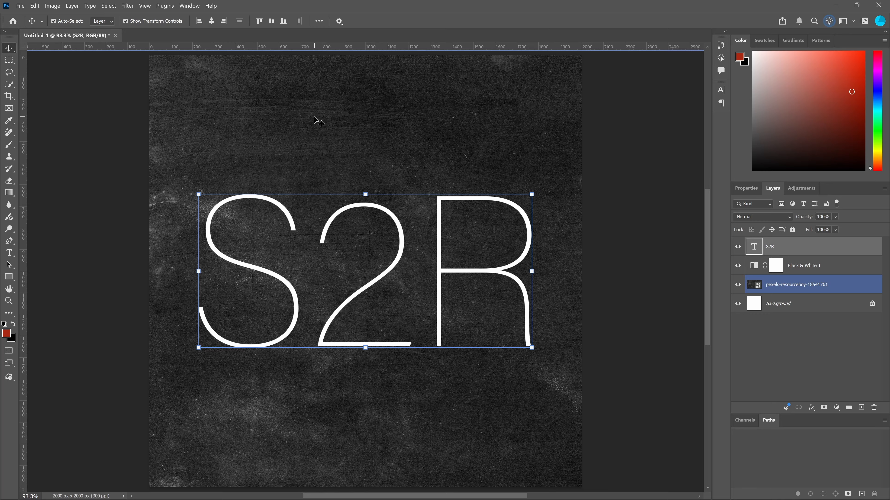
Convert the S2R text layer to a smart object
click(783, 246)
right_click(785, 250)
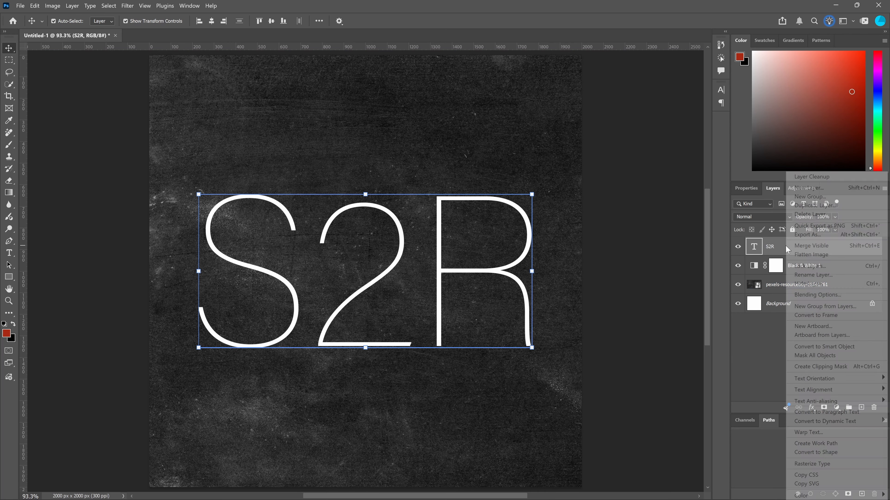
click(835, 349)
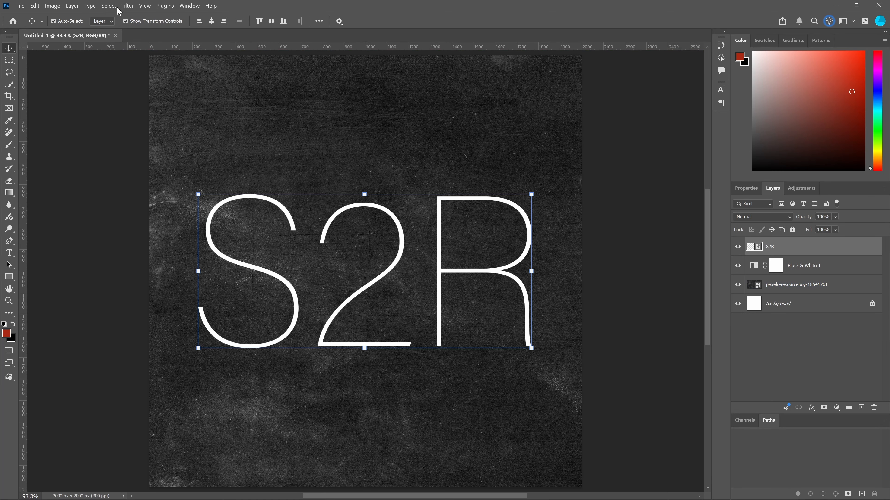
Apply a Gaussian Blur smart filter with a 2 pixel radius to the S2R layer and collapse its filter list
click(128, 6)
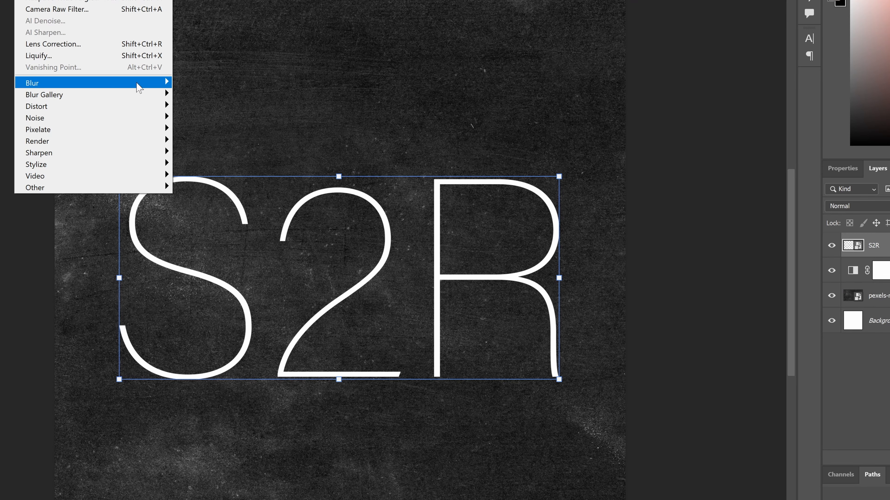
mouse_move(135, 84)
click(210, 130)
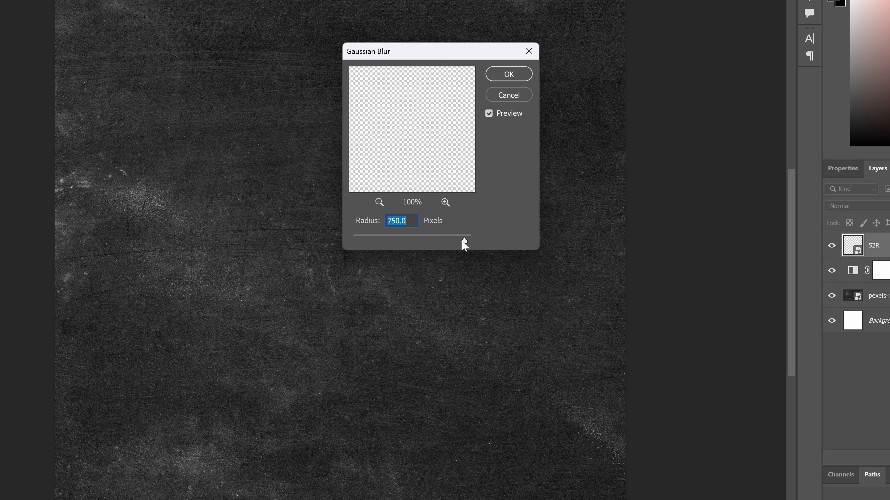
drag(365, 234, 364, 234)
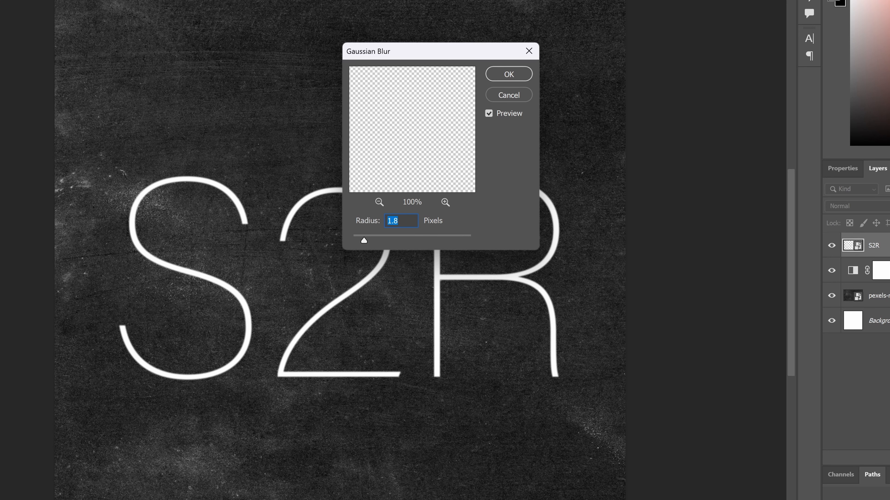
click(510, 74)
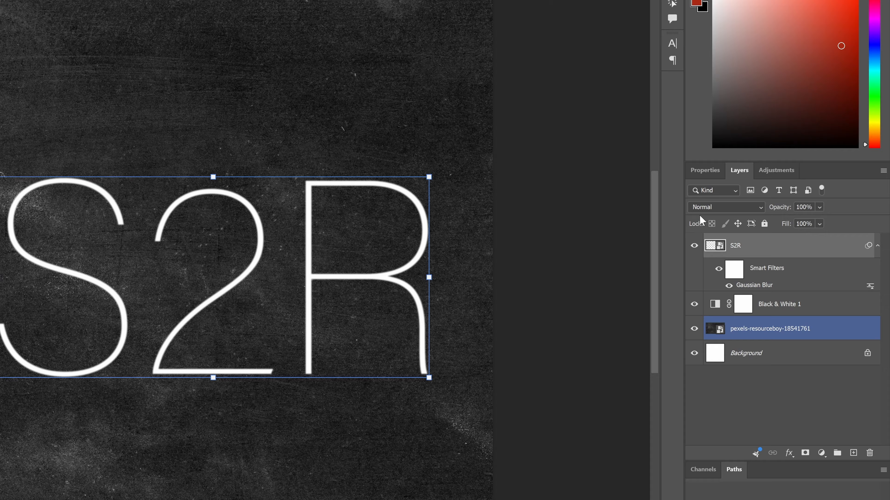
click(883, 250)
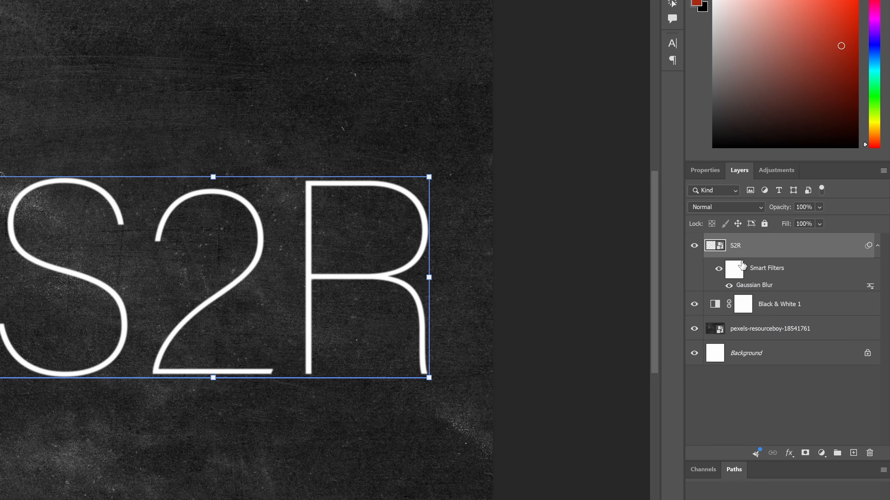
click(877, 246)
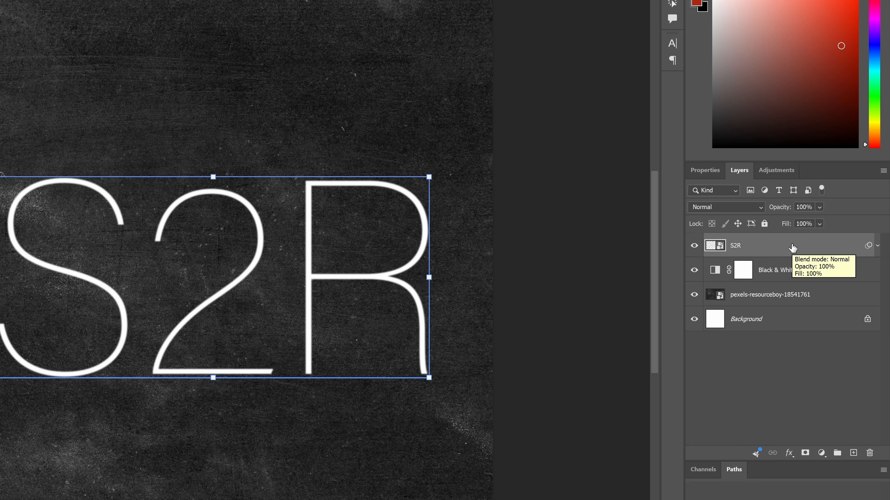
Duplicate the S2R smart object layer and set the duplicate's Gaussian Blur radius to 4 pixels
right_click(792, 248)
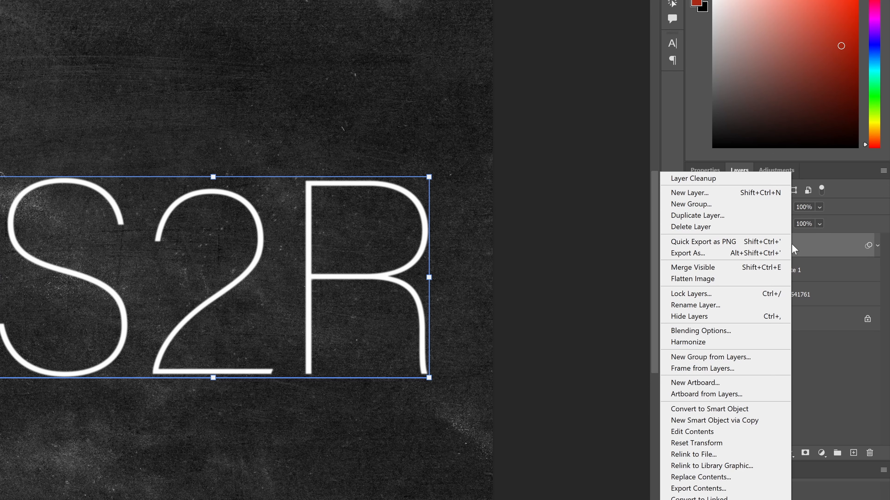
click(712, 216)
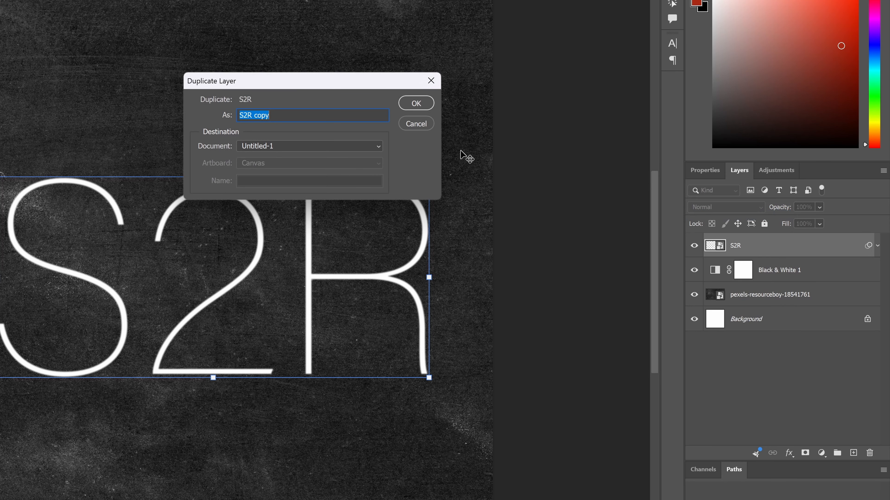
click(431, 103)
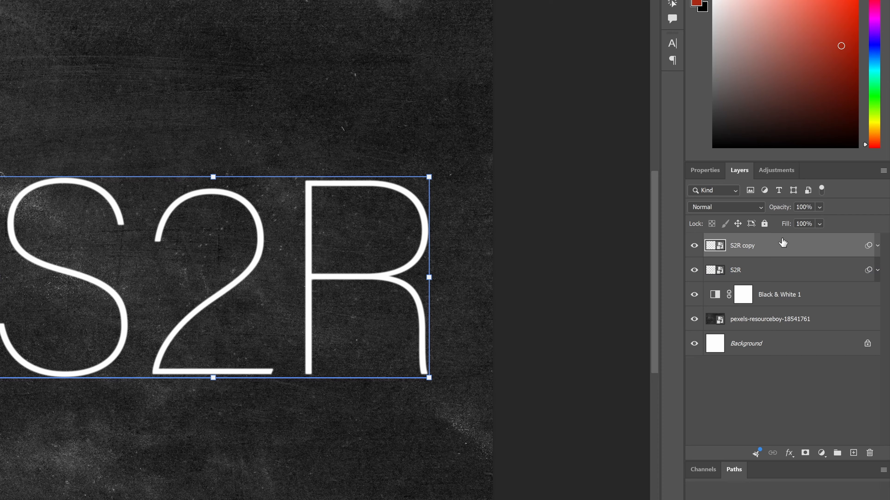
click(878, 245)
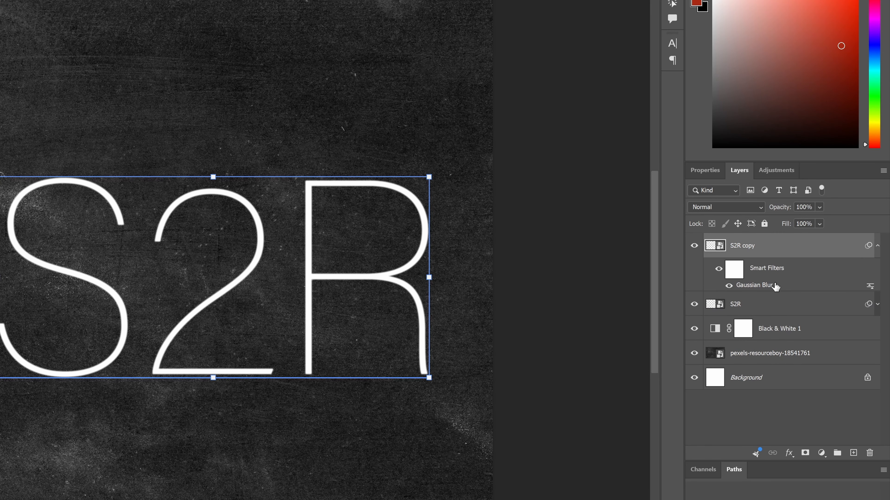
double_click(762, 287)
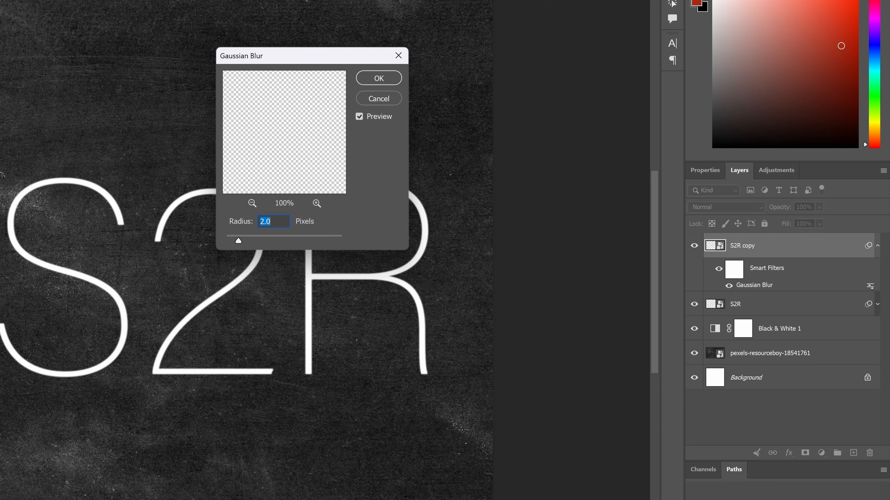
text(4)
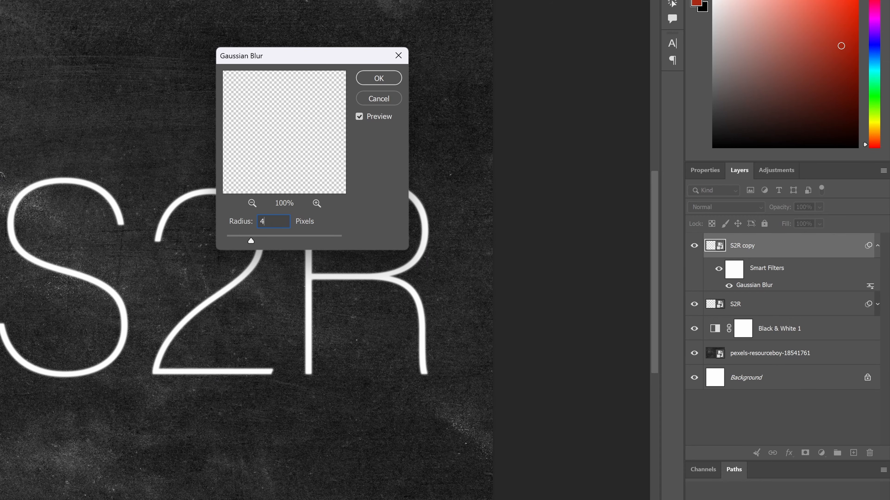
click(373, 79)
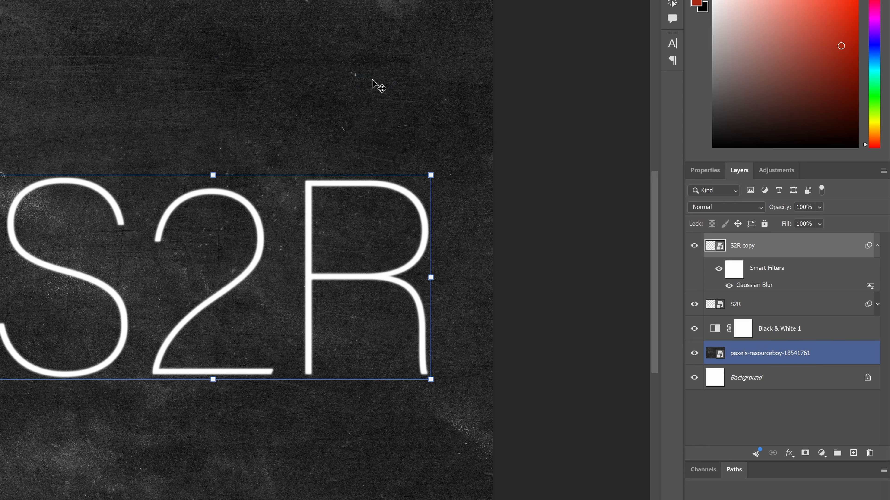
Duplicate the S2R copy layer and set the new layer's Gaussian Blur radius to 8 pixels
key(ctrl+j)
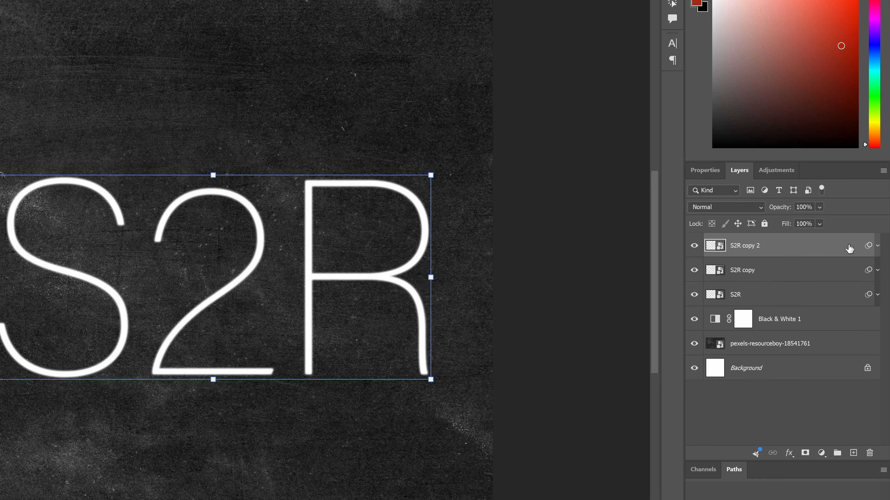
click(877, 245)
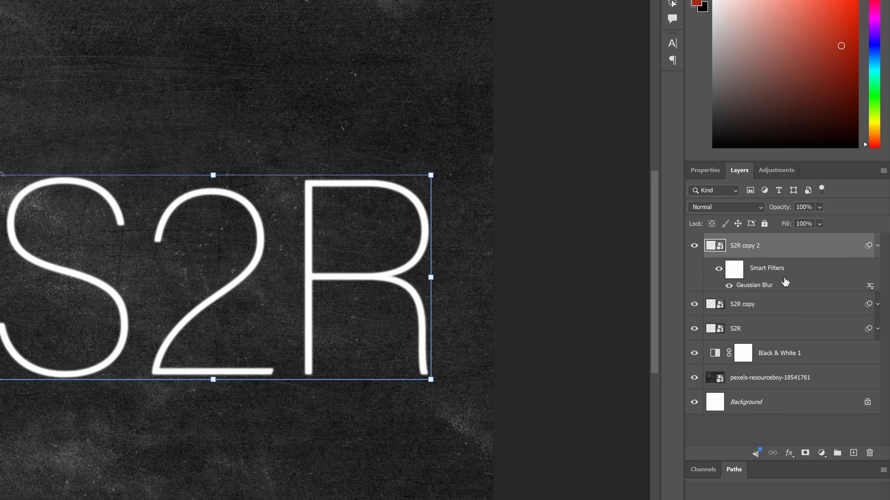
double_click(769, 287)
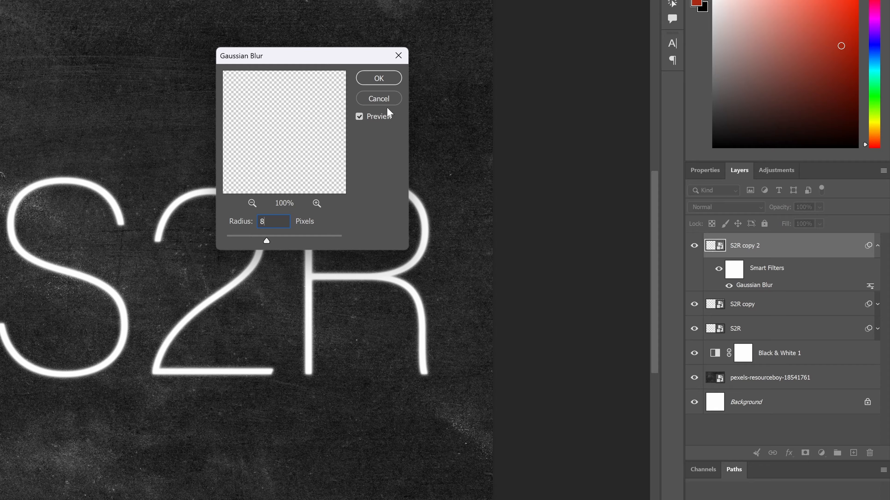
click(379, 79)
Duplicate the S2R copy 2 layer and set the new layer's Gaussian Blur radius to 16 pixels
key(ctrl+j)
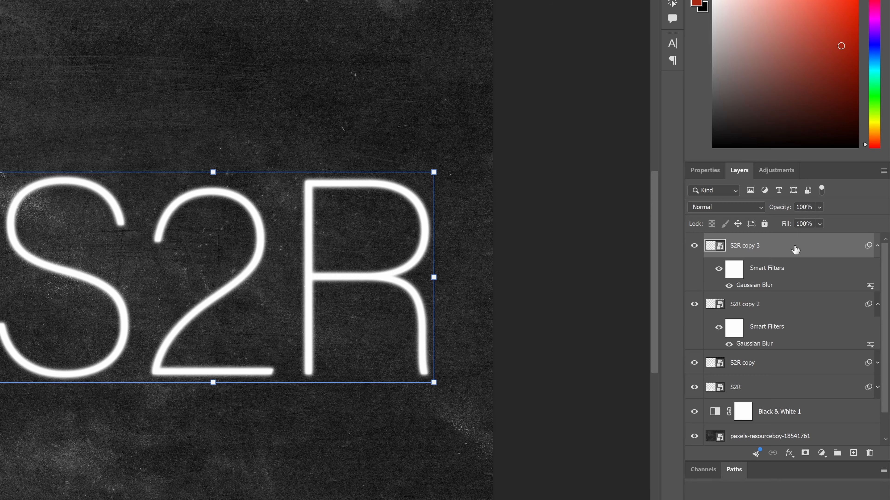
double_click(769, 285)
key(Return)
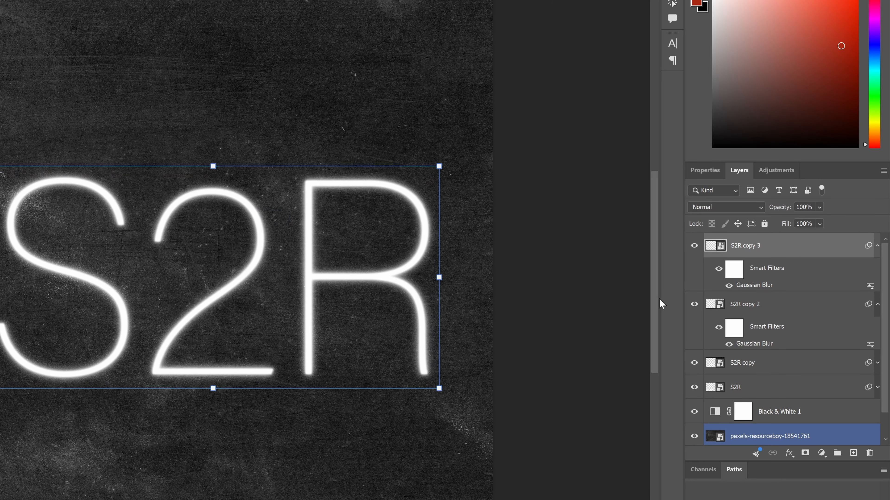
Duplicate the S2R copy 3 layer and set the new layer's Gaussian Blur radius to 32 pixels
key(ctrl+j)
double_click(757, 286)
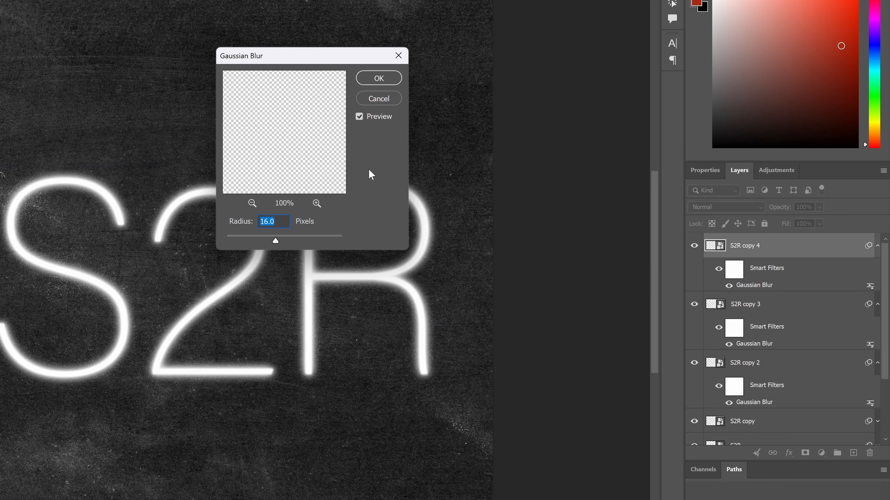
key(Return)
Duplicate the S2R copy 4 layer and set the new layer's Gaussian Blur radius to 64 pixels
key(ctrl+j)
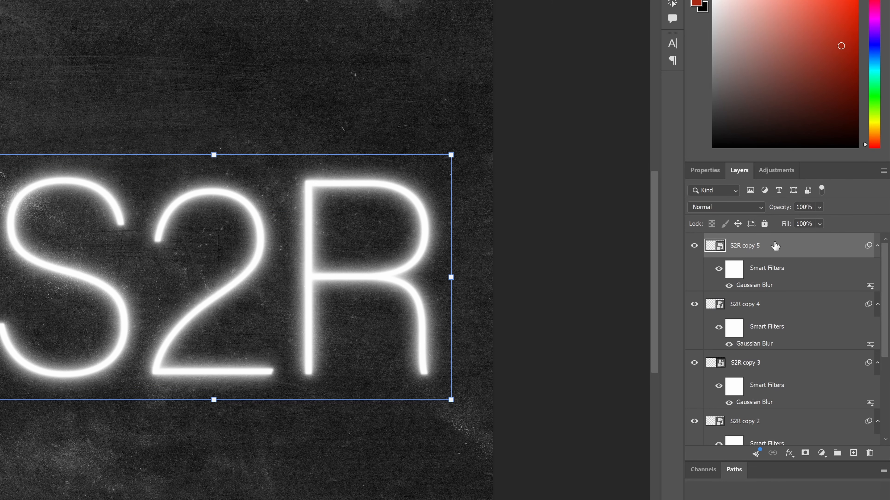
double_click(765, 285)
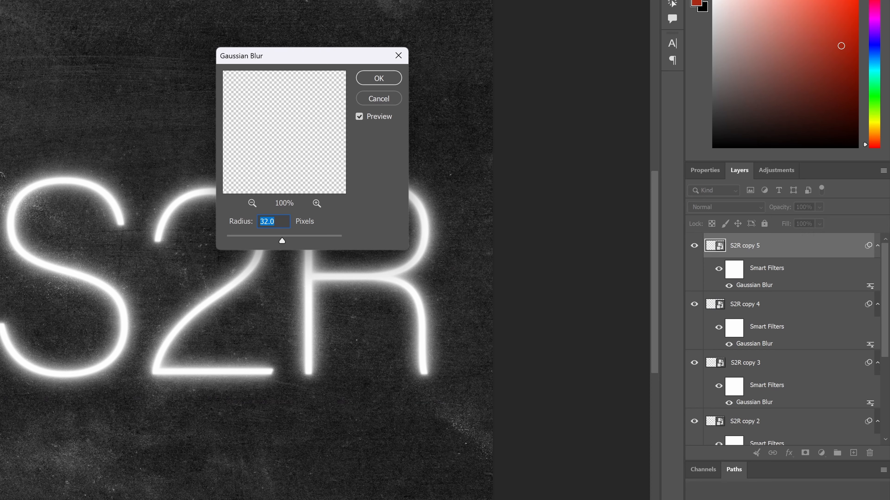
text(64)
key(Return)
Duplicate the S2R copy 5 layer and set the new layer's Gaussian Blur radius to 128 pixels
key(ctrl+j)
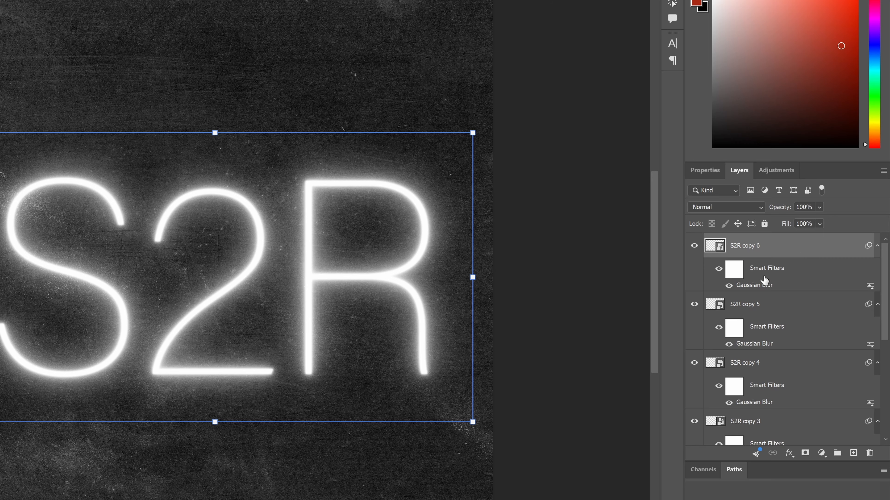
double_click(762, 285)
text(128)
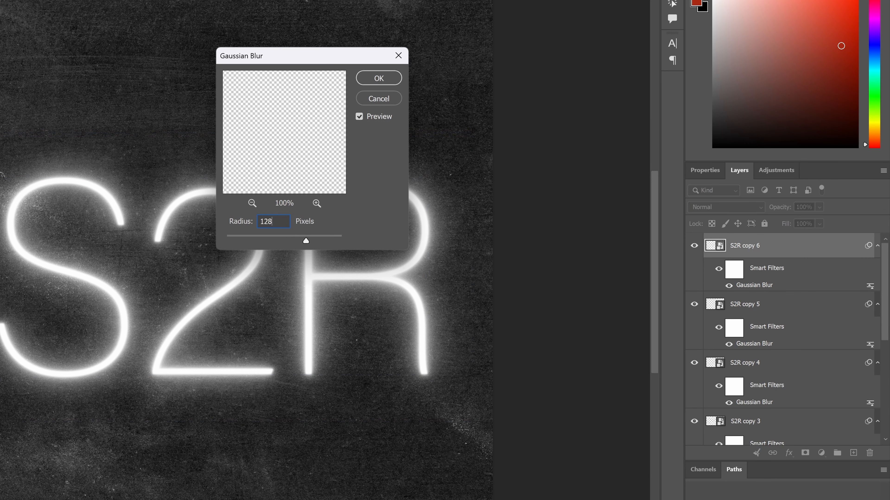
key(Return)
Duplicate the S2R copy 6 layer and set the new layer's Gaussian Blur radius to 256 pixels
key(ctrl+j)
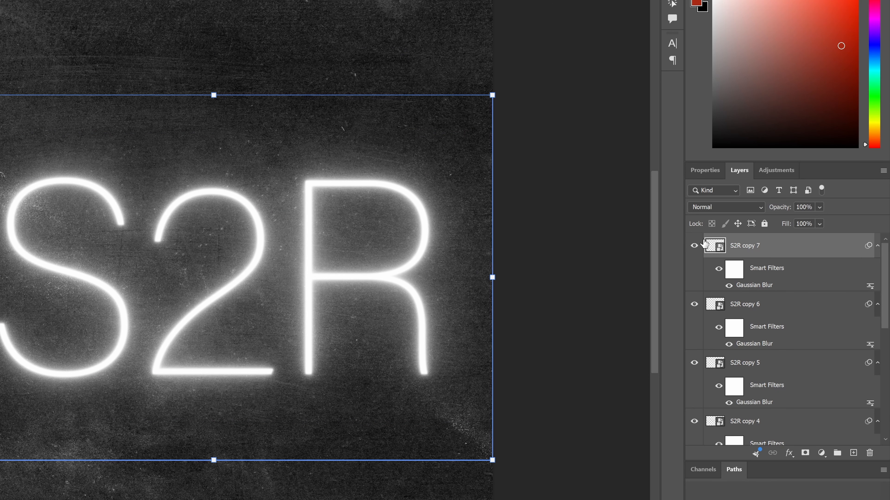
double_click(768, 286)
text(256)
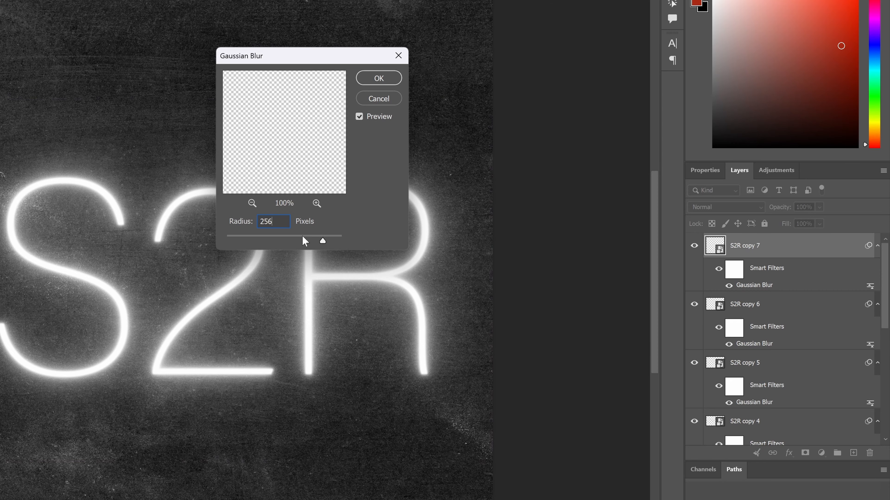
key(Return)
Duplicate the S2R copy 7 layer and set the new layer's Gaussian Blur radius to 512 pixels
key(ctrl+j)
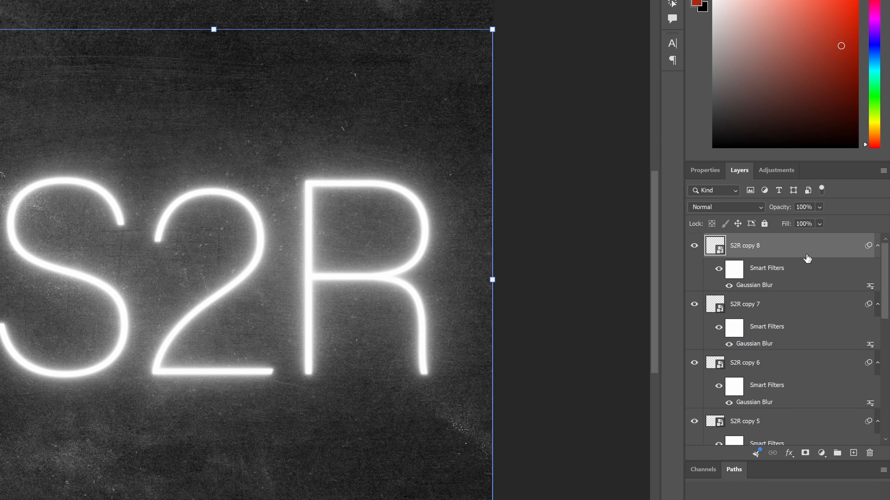
double_click(774, 282)
text(512)
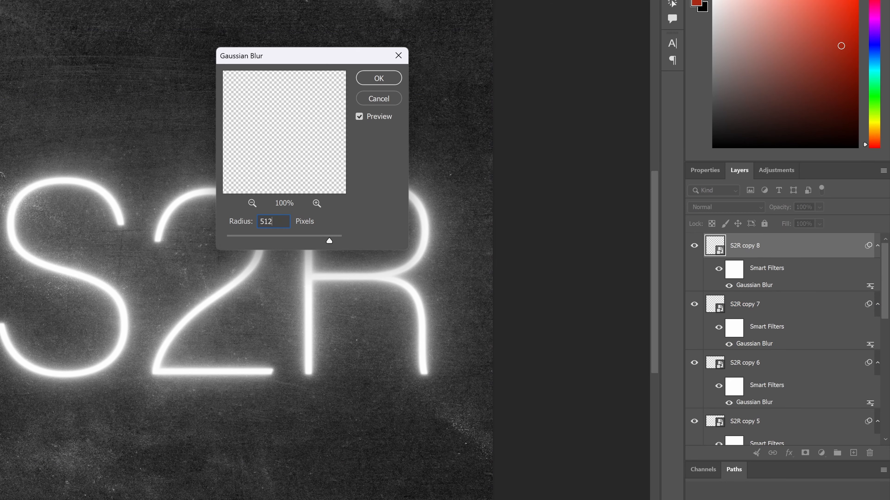
key(Return)
Duplicate the S2R copy 8 layer and set the new layer's Gaussian Blur radius to the maximum of 1000 pixels
key(ctrl+j)
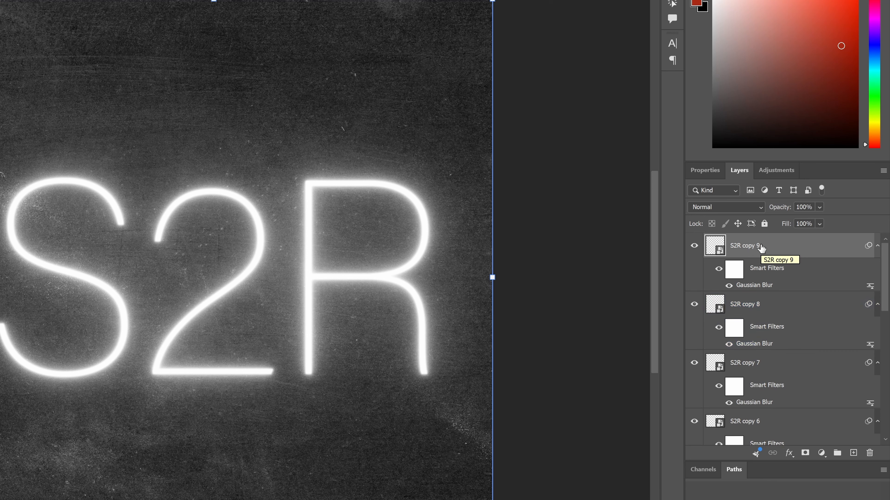
double_click(757, 285)
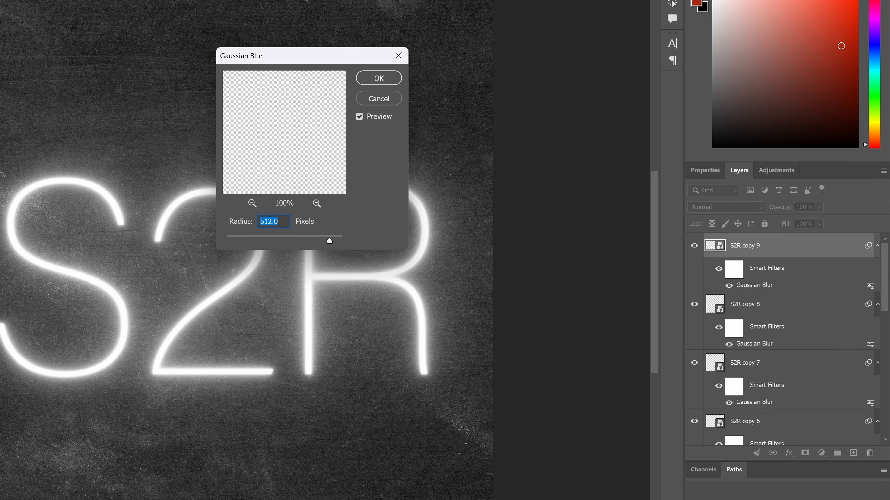
text(1024)
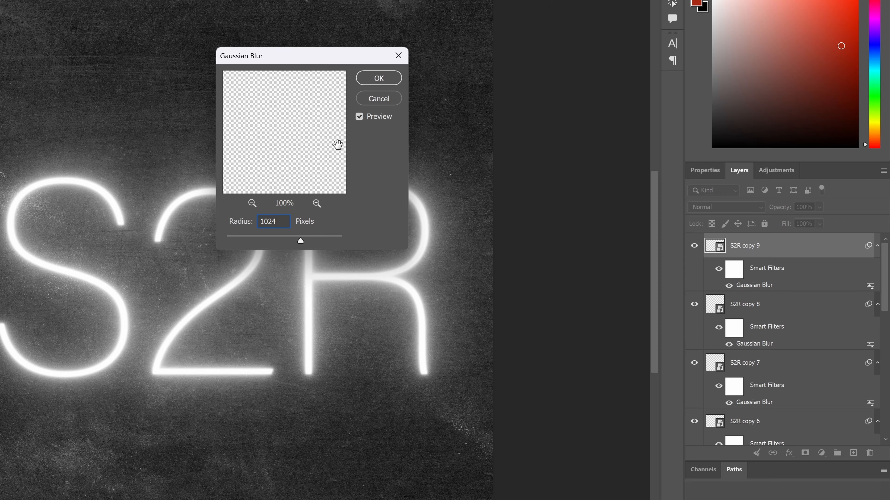
click(378, 79)
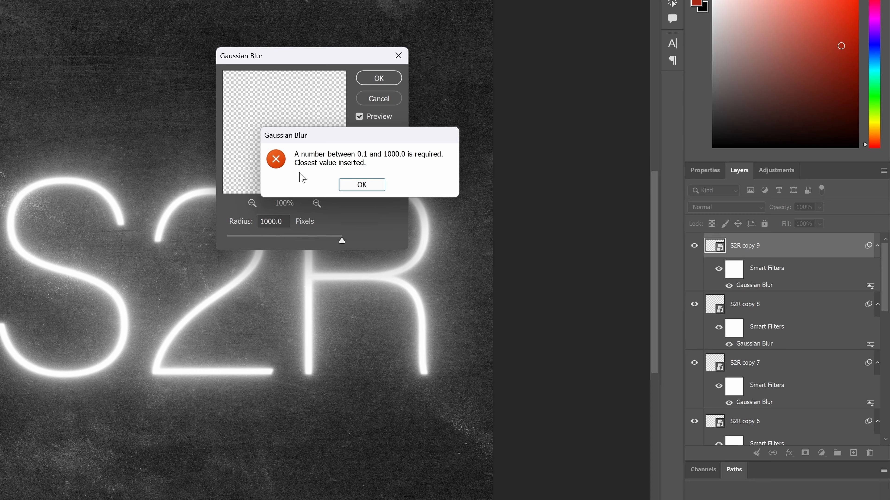
click(362, 185)
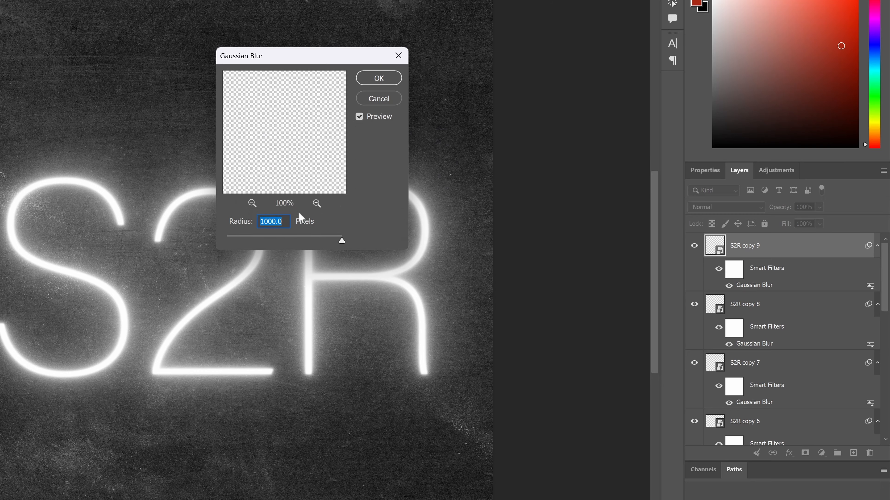
click(377, 80)
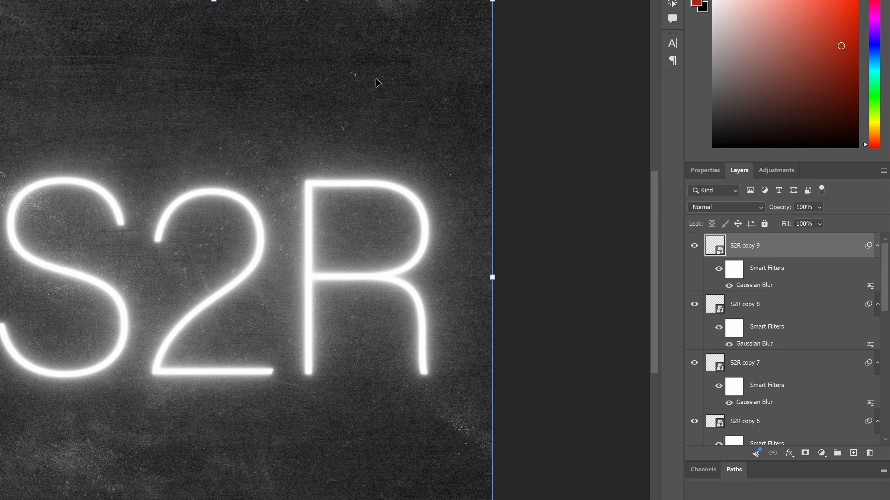
Collapse the smart filter lists of all the S2R layers, from S2R copy 9 down to the original S2R layer
click(878, 246)
click(880, 272)
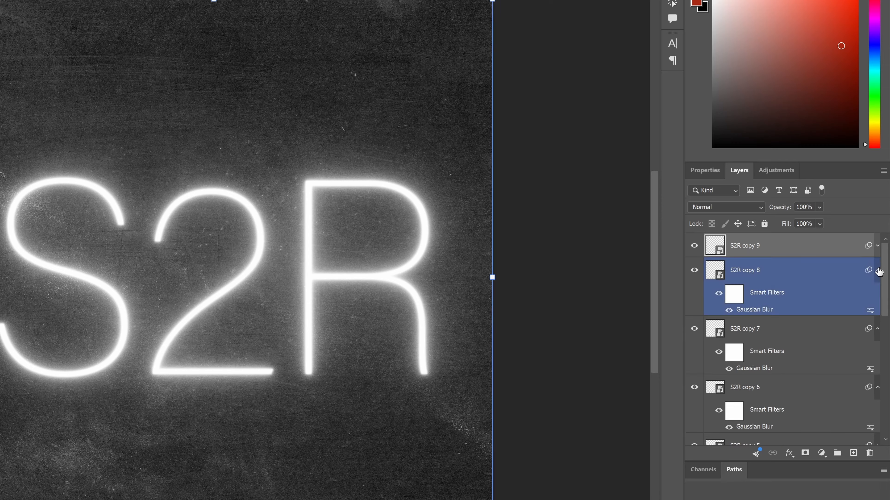
click(878, 270)
click(877, 295)
click(878, 294)
click(877, 319)
click(877, 319)
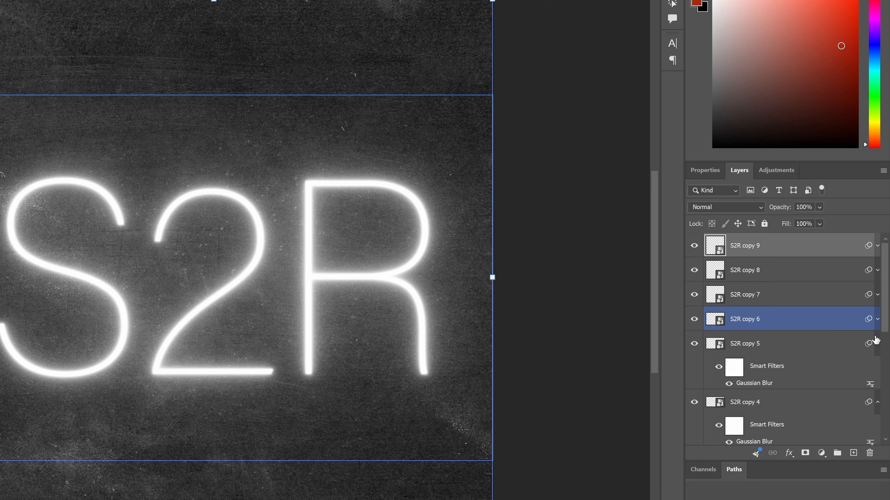
click(877, 343)
click(877, 370)
click(877, 369)
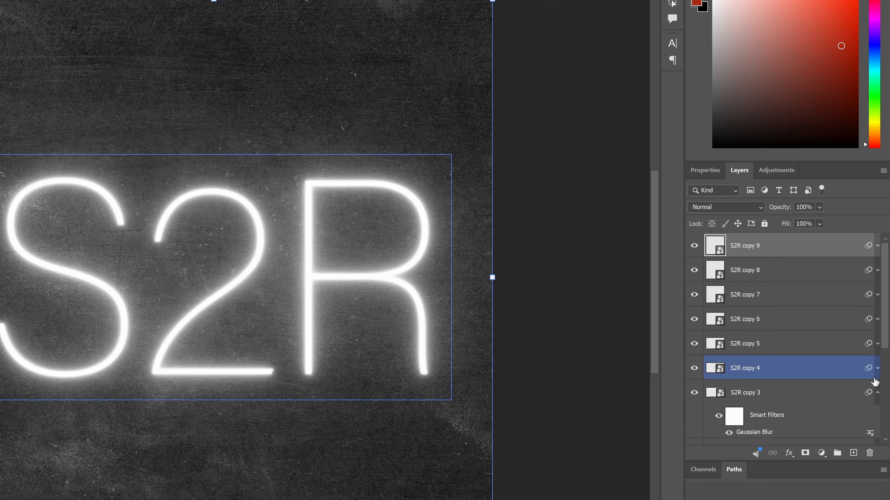
click(877, 392)
click(877, 417)
scroll(846, 364, down, 4)
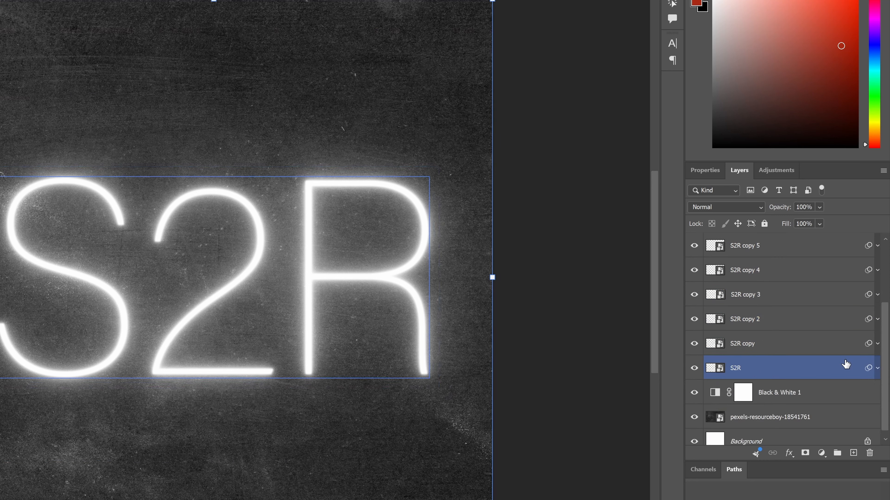
Add a Solid Color fill layer in black (000000) directly above the Black & White 1 adjustment layer
click(826, 318)
click(817, 406)
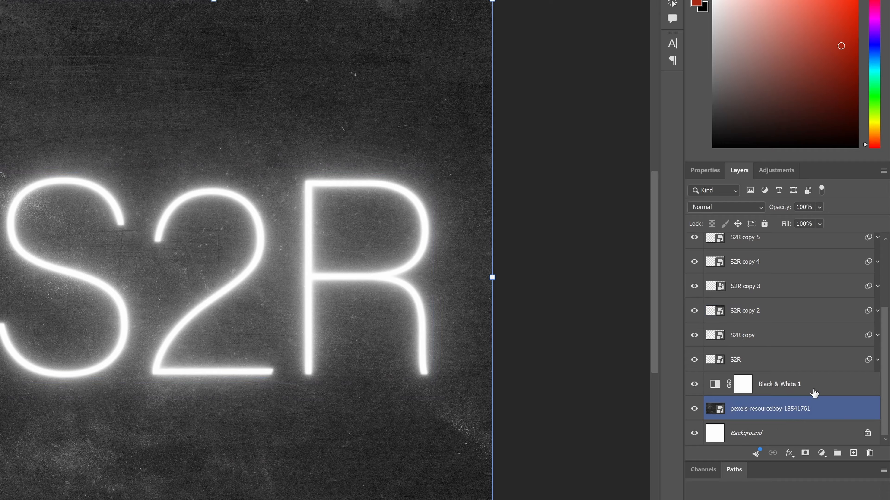
click(813, 389)
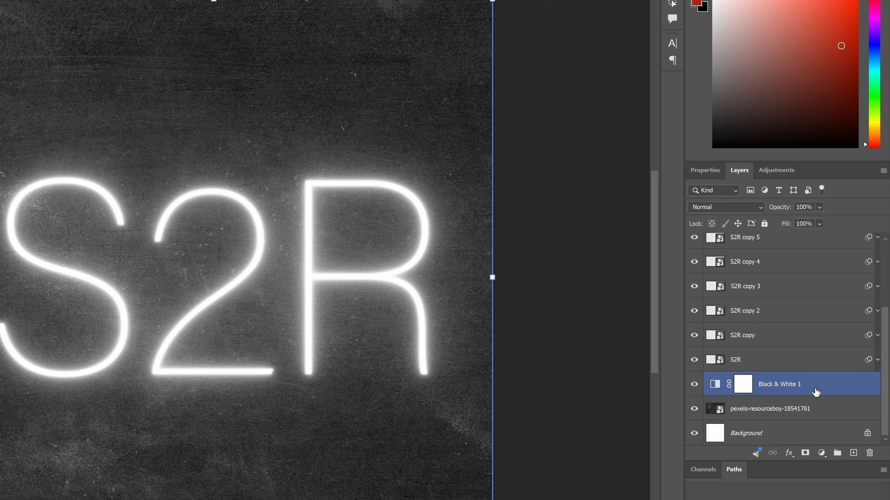
click(820, 455)
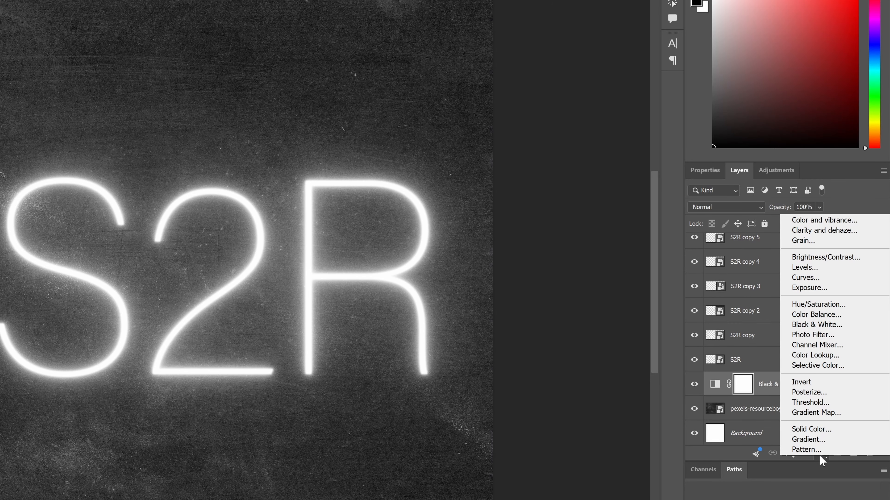
click(817, 431)
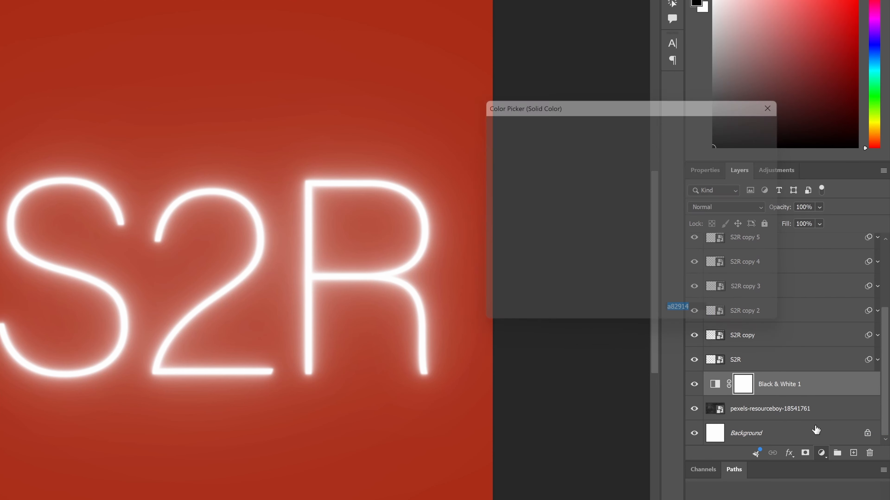
drag(577, 169, 479, 287)
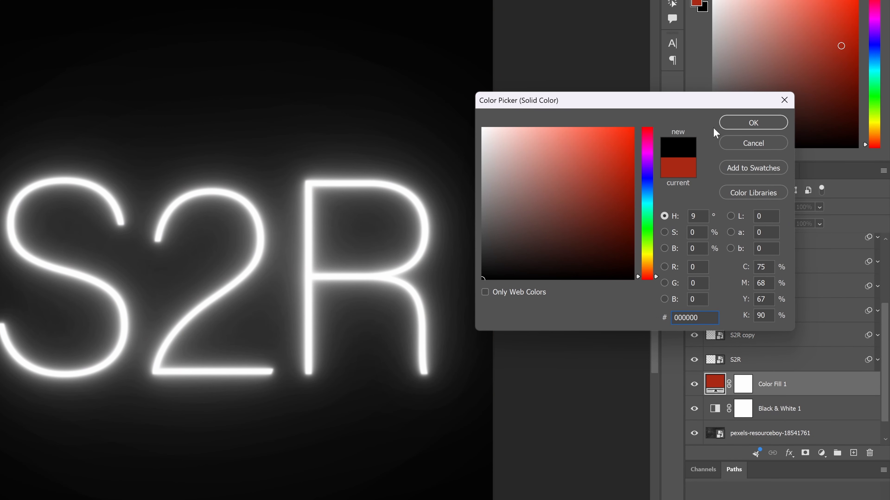
click(753, 124)
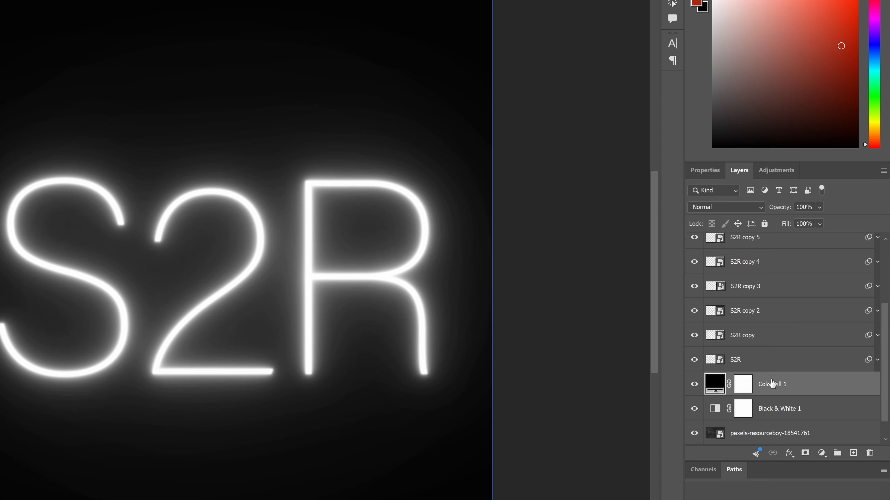
Group all the S2R layers, from S2R copy 9 down to S2R, together with the black Color Fill 1 layer
click(784, 342)
click(751, 309)
scroll(752, 309, up, 4)
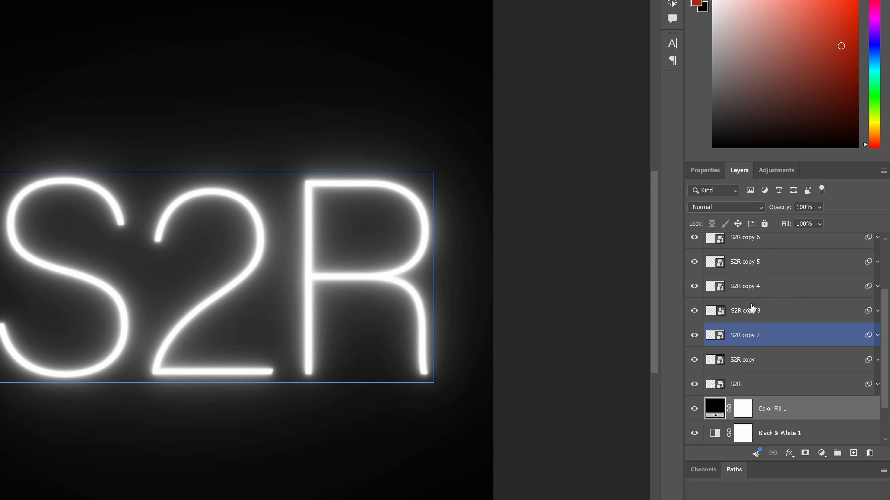
click(753, 296)
click(761, 244)
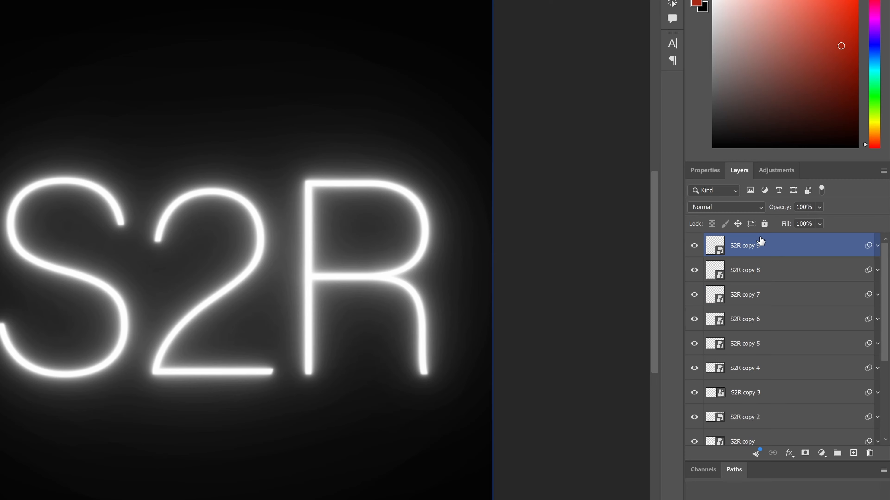
shift+click(761, 244)
scroll(766, 406, down, 3)
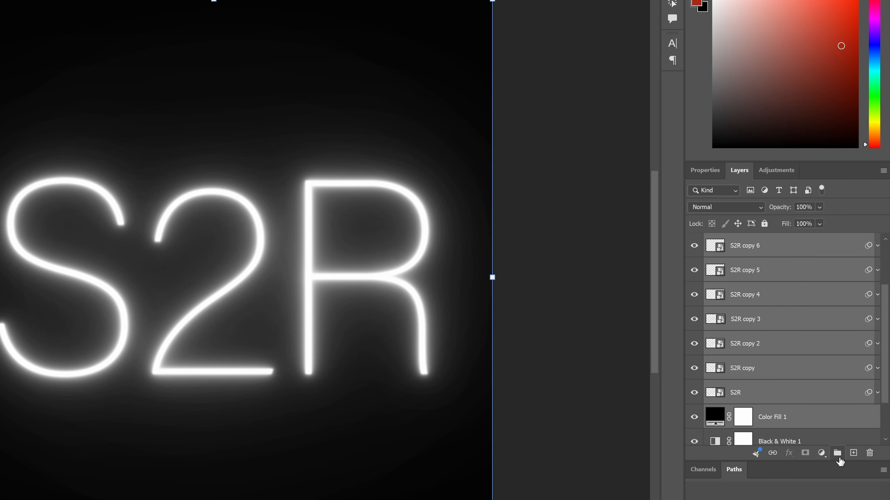
click(838, 456)
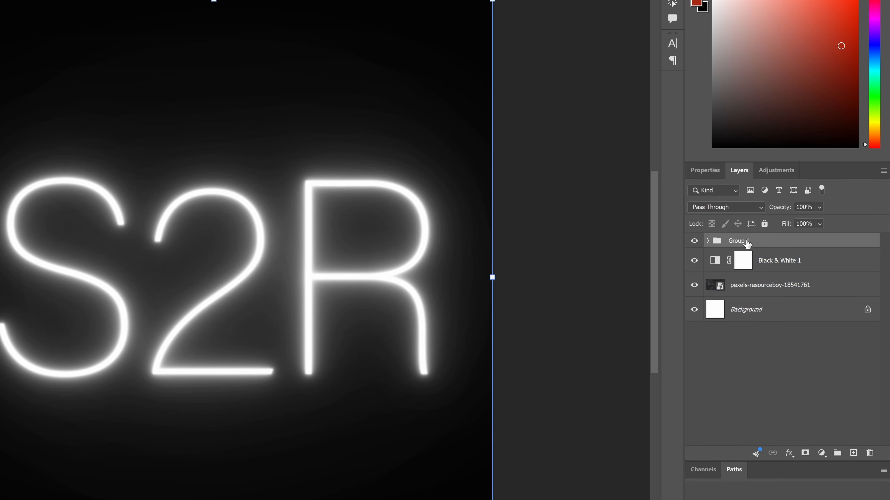
Check the contents of the new group and set its blend mode to Screen
click(708, 240)
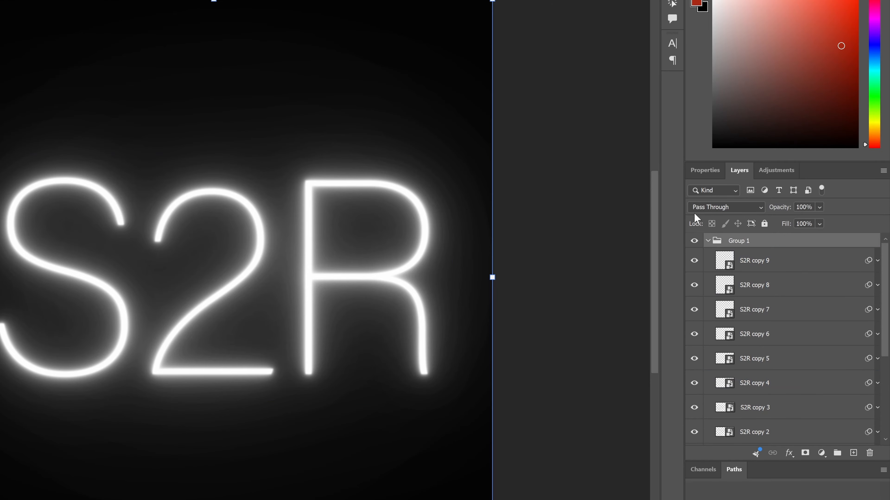
click(708, 241)
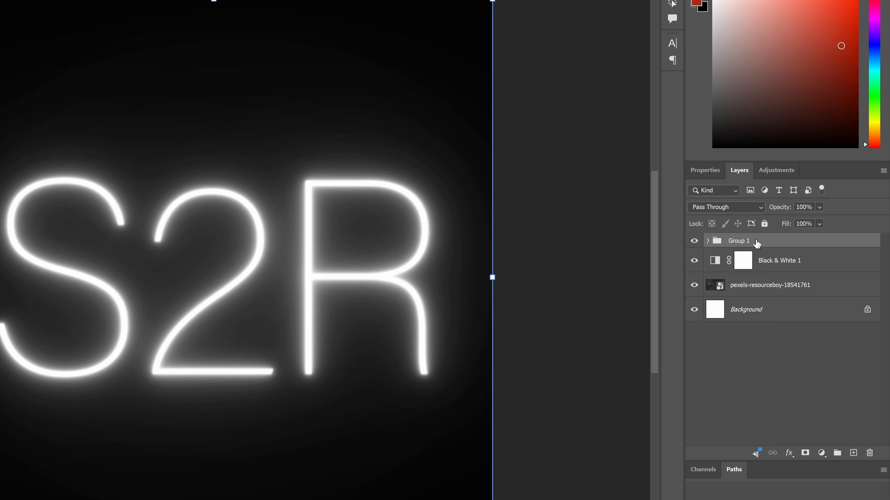
click(735, 208)
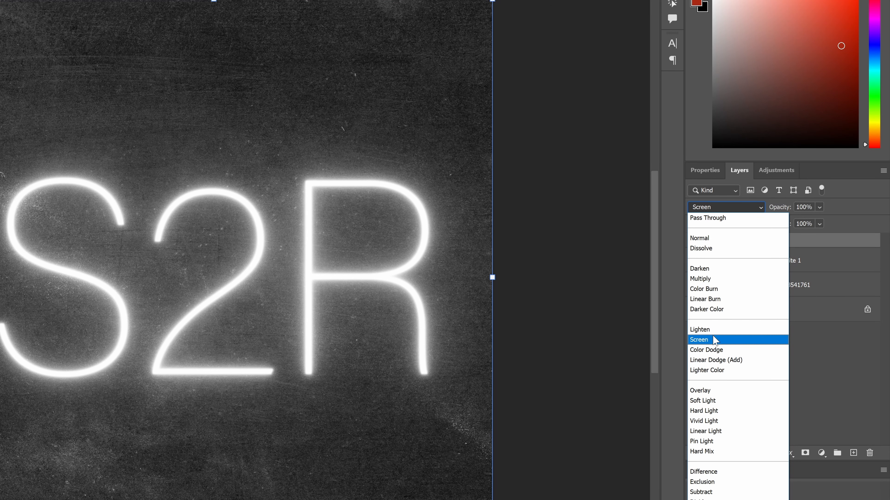
click(715, 340)
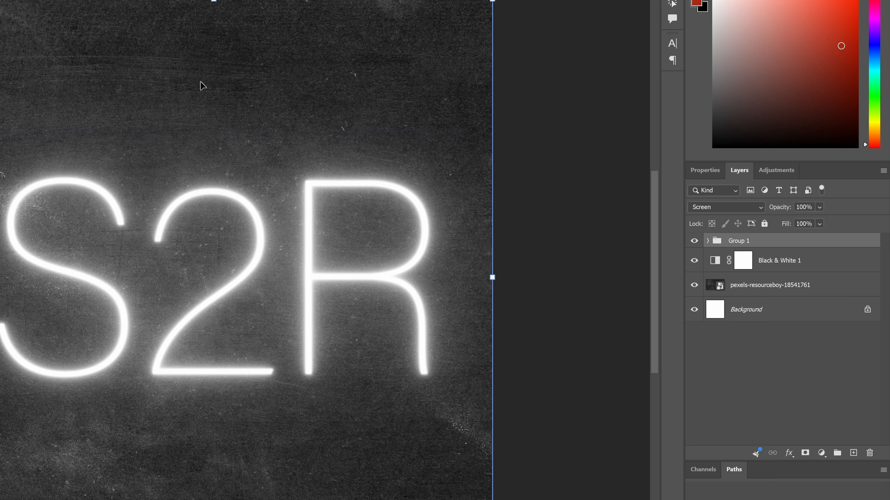
Add a Gradient Map adjustment layer above the Screen-blended group
click(778, 280)
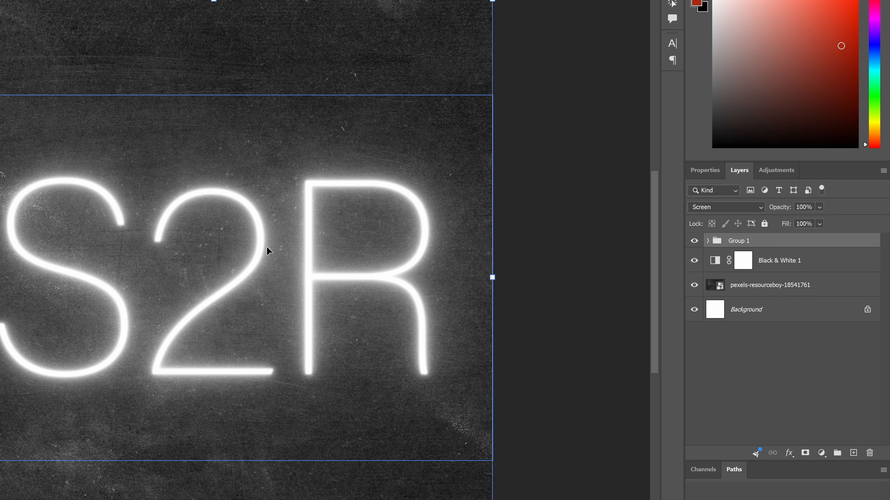
click(821, 453)
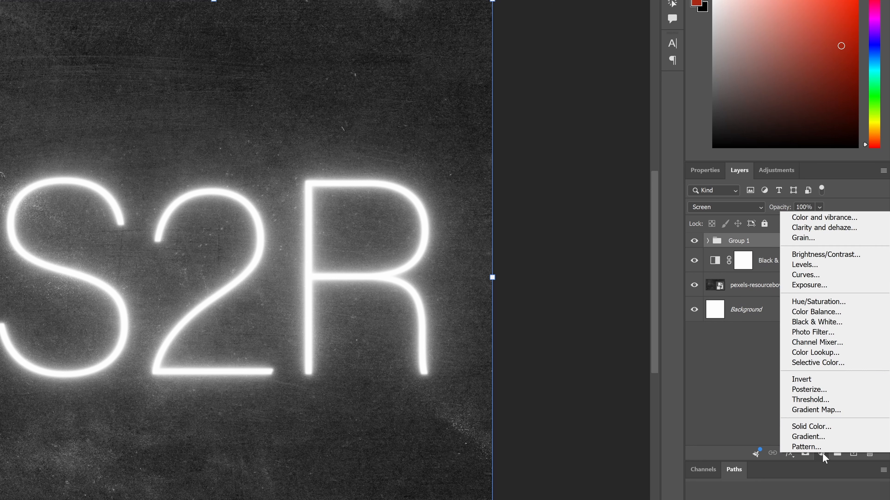
click(816, 409)
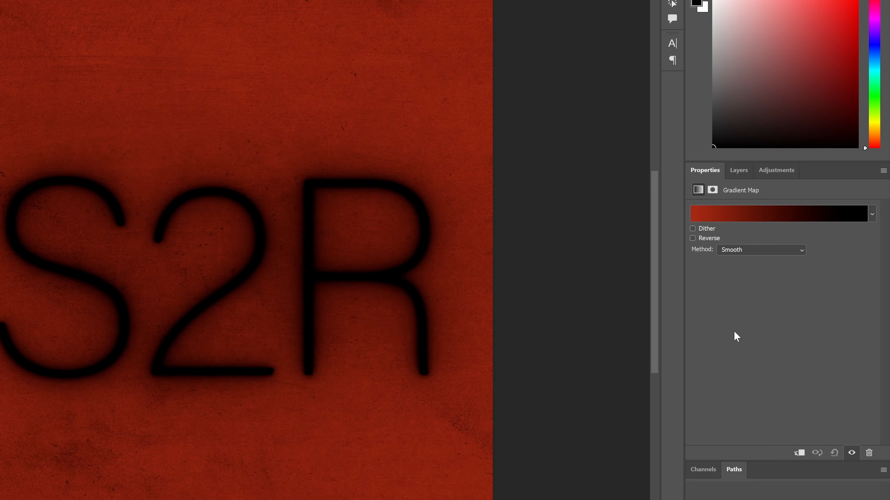
Set the gradient map's end color stop at location 100 to white (ffffff)
click(760, 212)
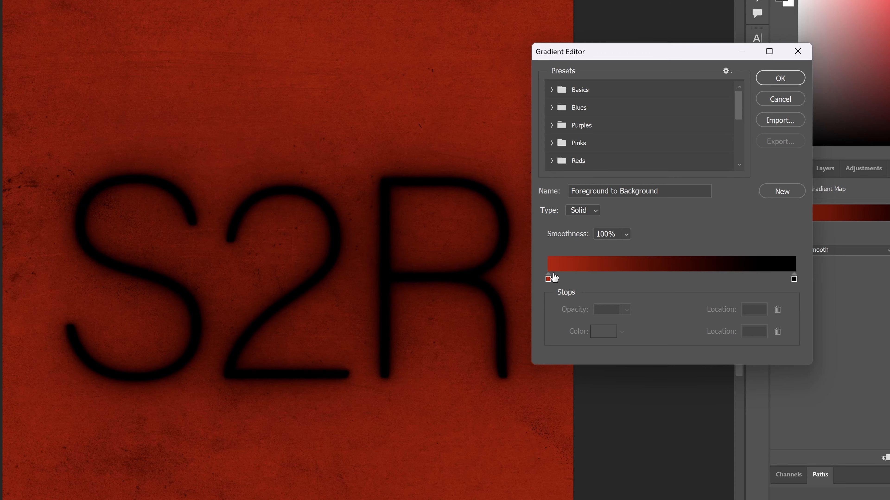
click(794, 279)
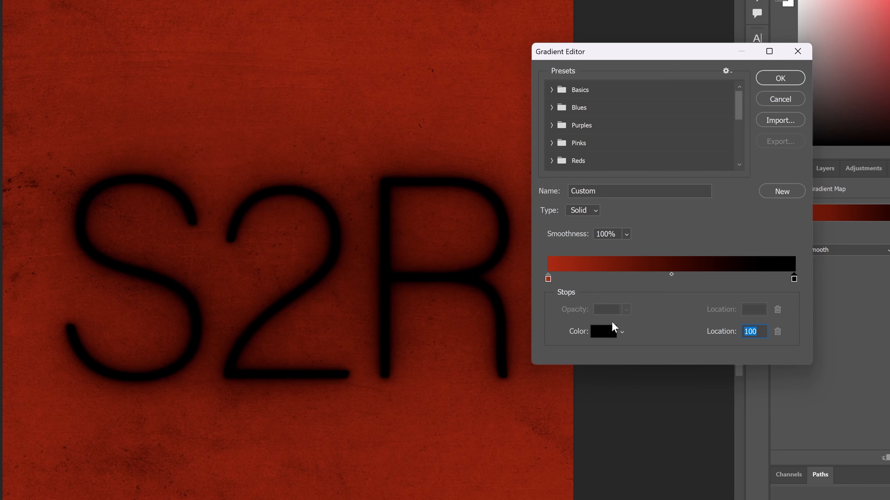
click(603, 332)
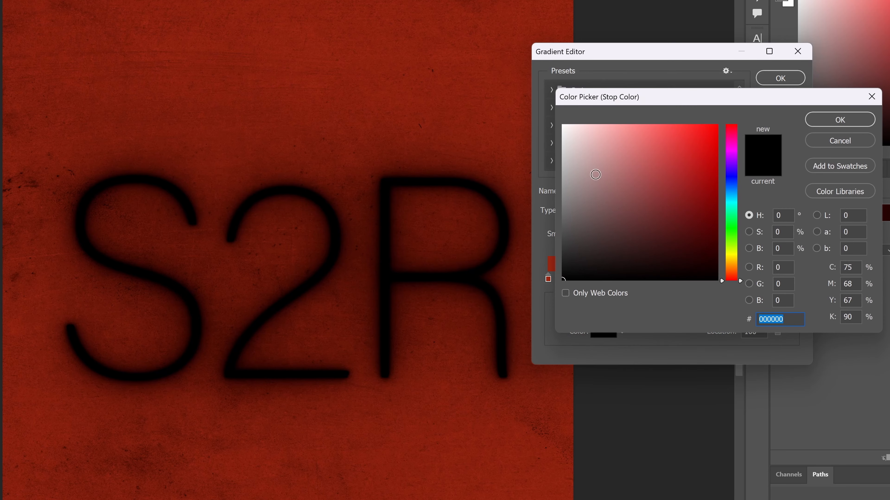
text(ffffff)
click(844, 121)
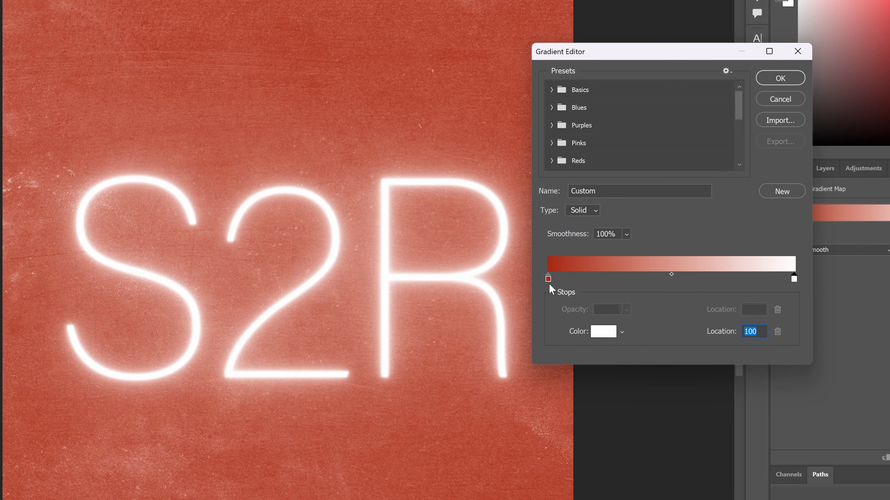
Set the gradient map's start color stop at location 0 to black (000000)
click(548, 280)
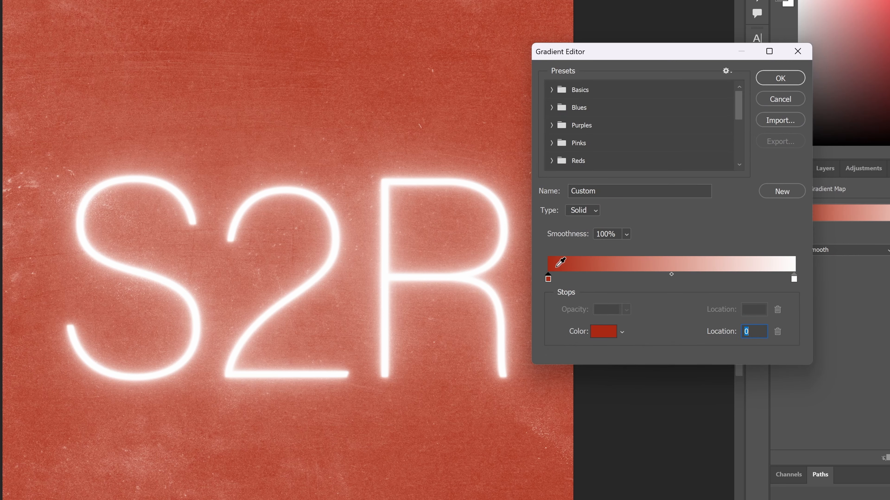
click(604, 333)
drag(600, 264, 557, 323)
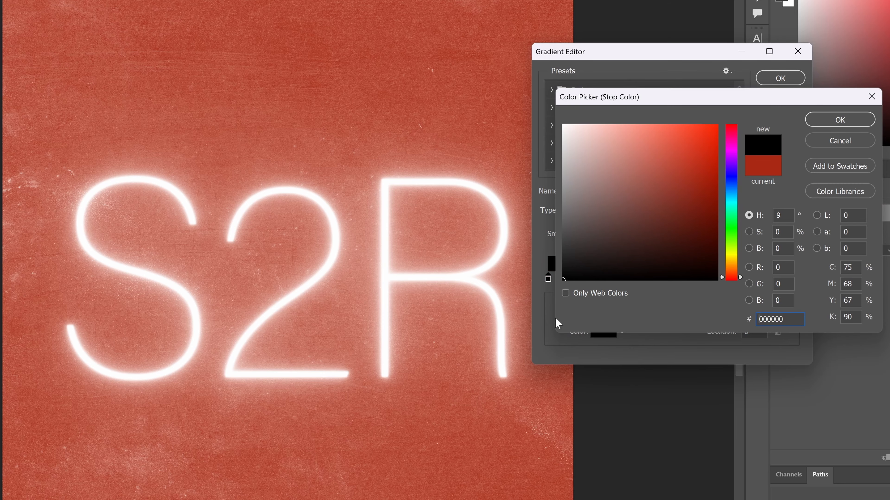
click(849, 120)
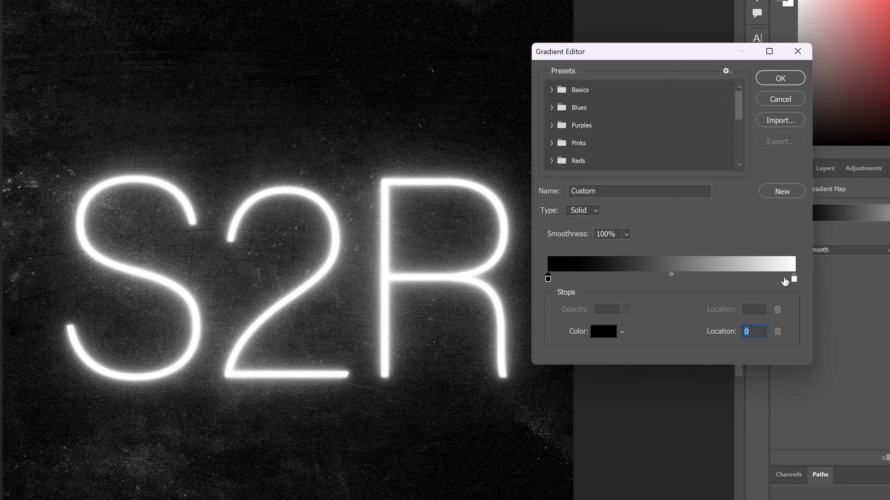
Add a middle color stop at location 47 in the gradient and color it bright orange (ff9600)
click(665, 278)
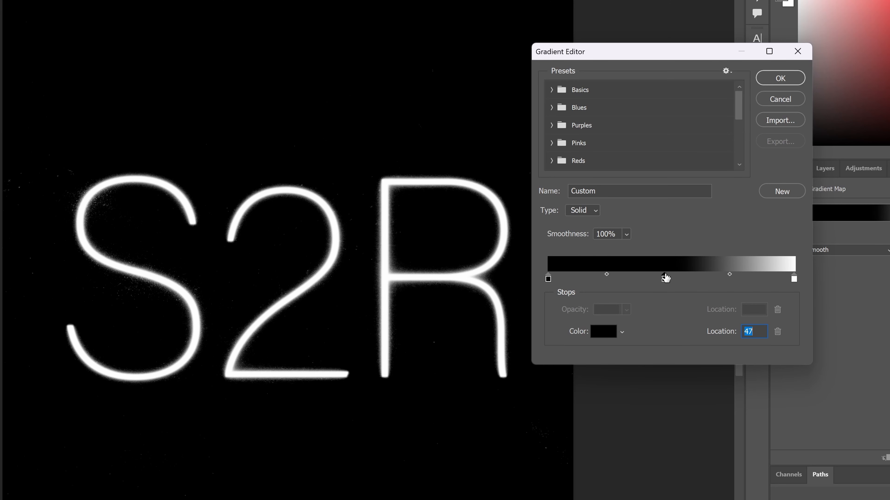
click(597, 332)
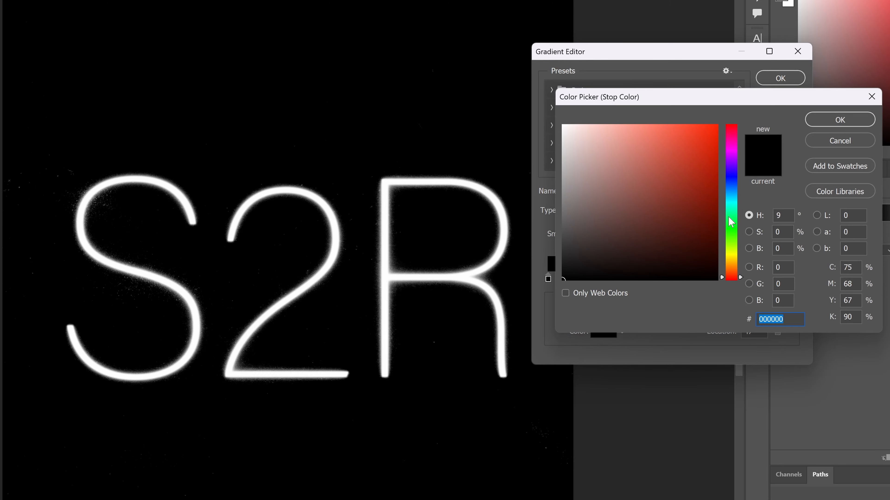
drag(729, 217, 732, 264)
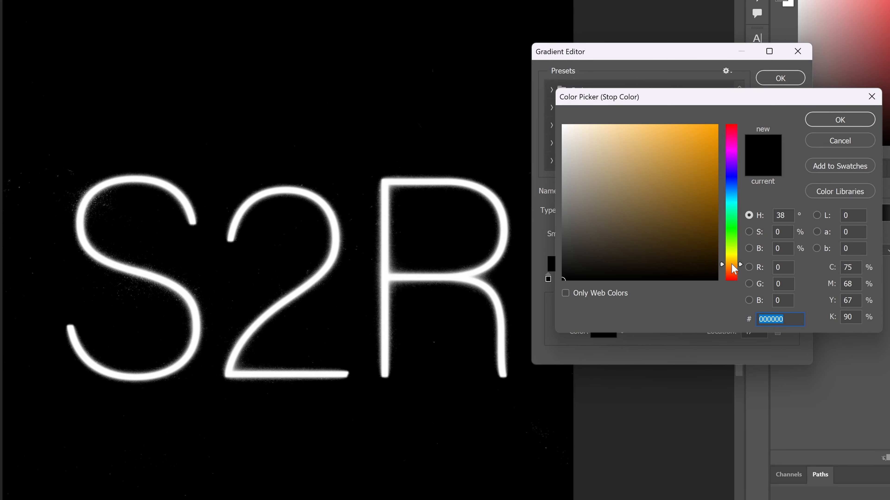
drag(713, 157, 720, 160)
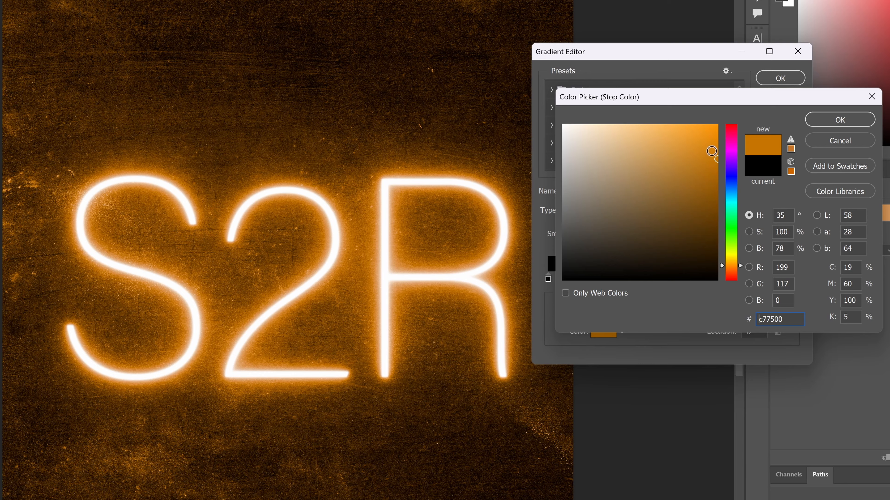
drag(716, 159, 718, 123)
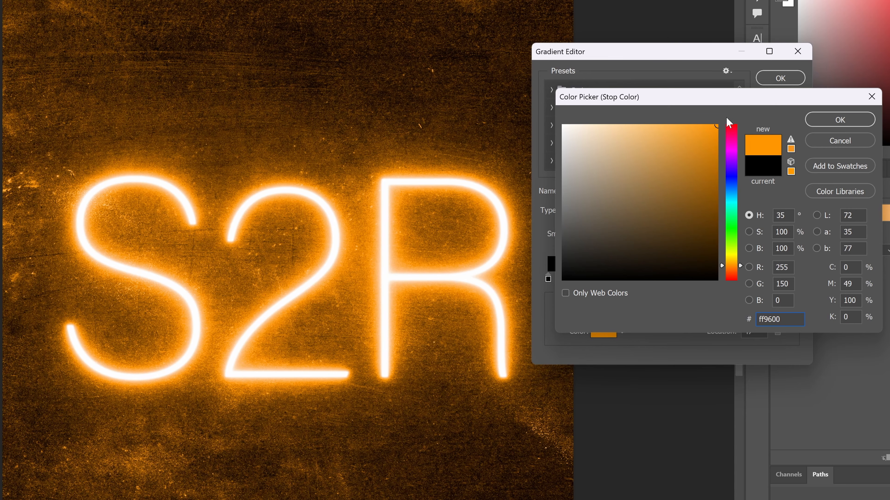
Try a muted orange (d08111) and a bright red (fb1818) as the middle stop's color
mouse_move(717, 169)
mouse_down()
mouse_move(717, 201)
mouse_move(681, 218)
mouse_up()
click(705, 153)
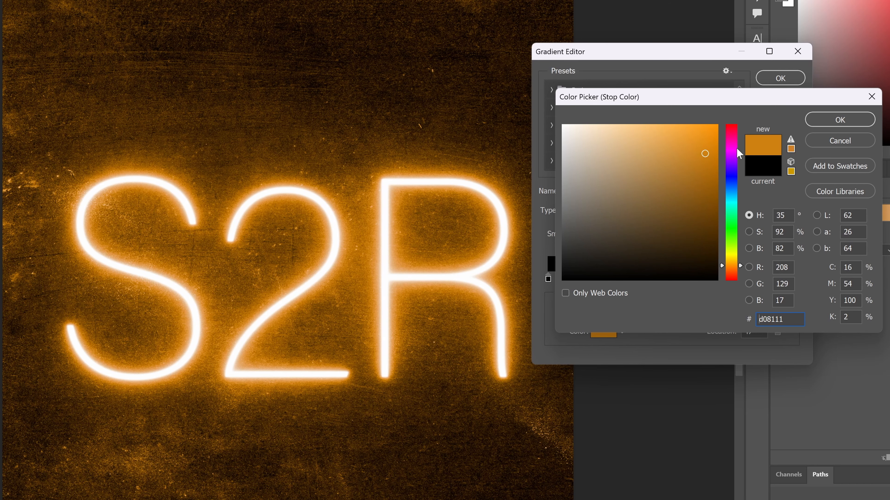
drag(733, 143, 737, 290)
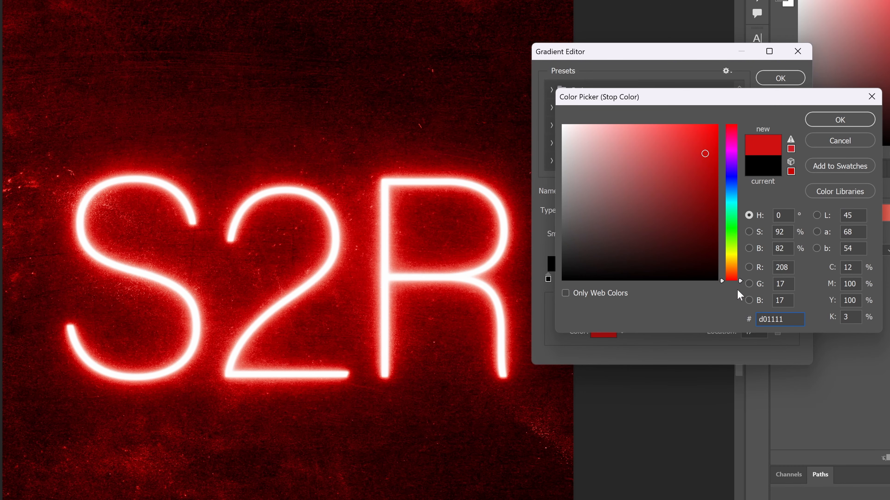
click(703, 126)
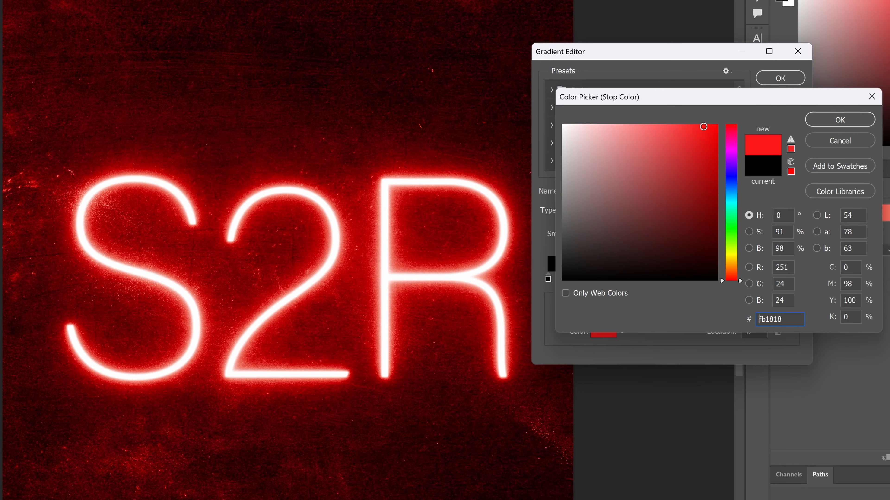
Set the middle stop's color to orange e88403 and apply the edited gradient to the gradient map
mouse_move(703, 126)
mouse_down()
mouse_move(725, 129)
mouse_move(727, 173)
mouse_move(716, 149)
mouse_move(739, 267)
mouse_up()
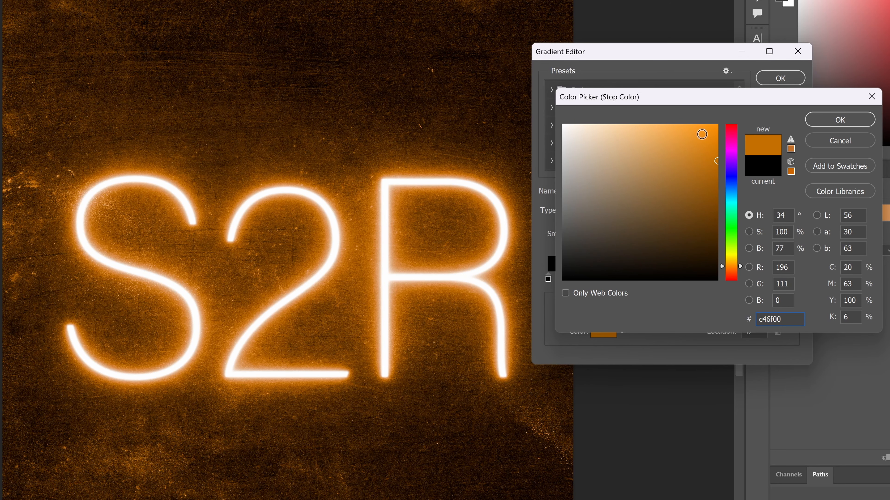
click(716, 144)
click(716, 138)
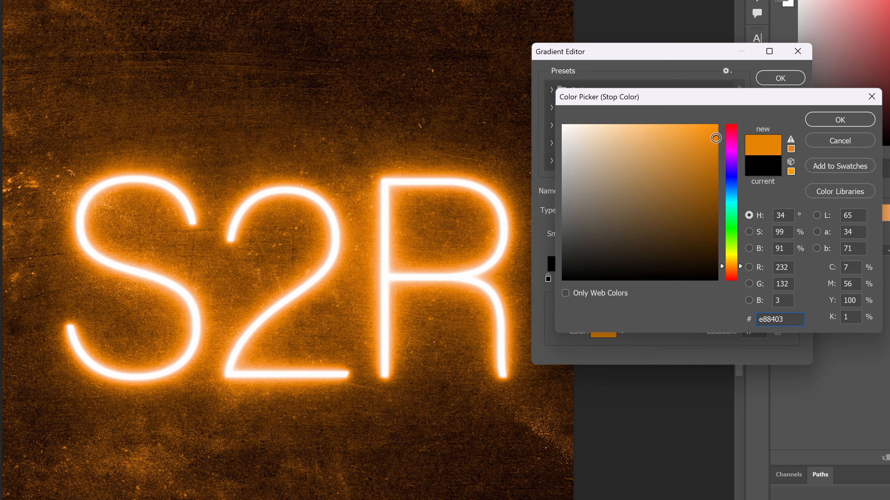
click(825, 119)
click(777, 79)
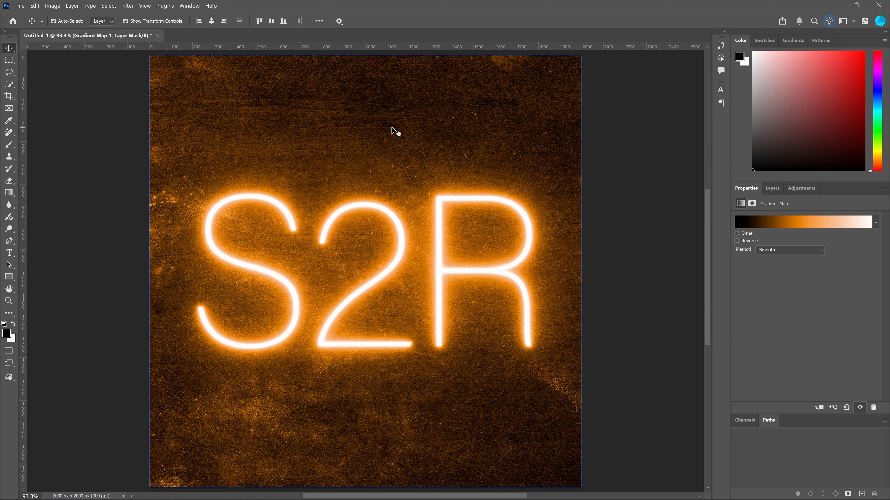
click(771, 184)
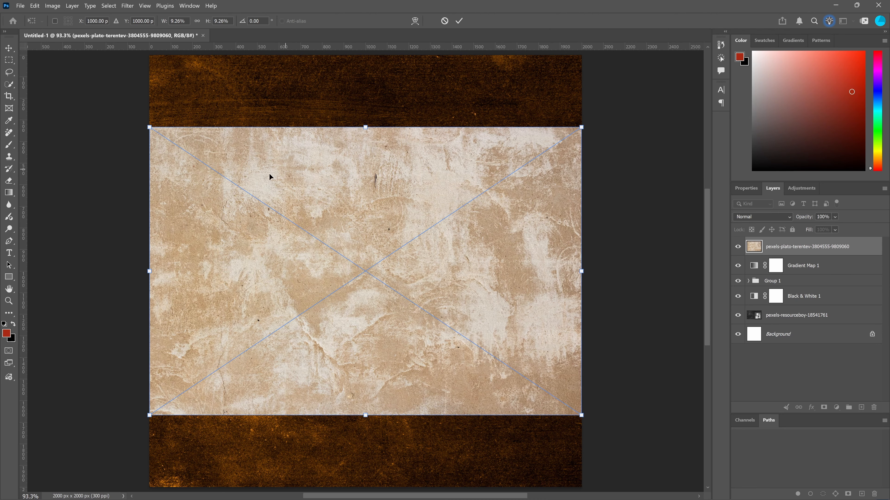
key(Return)
key(ctrl+bracketleft)
key(ctrl+bracketleft)
key(ctrl+bracketleft)
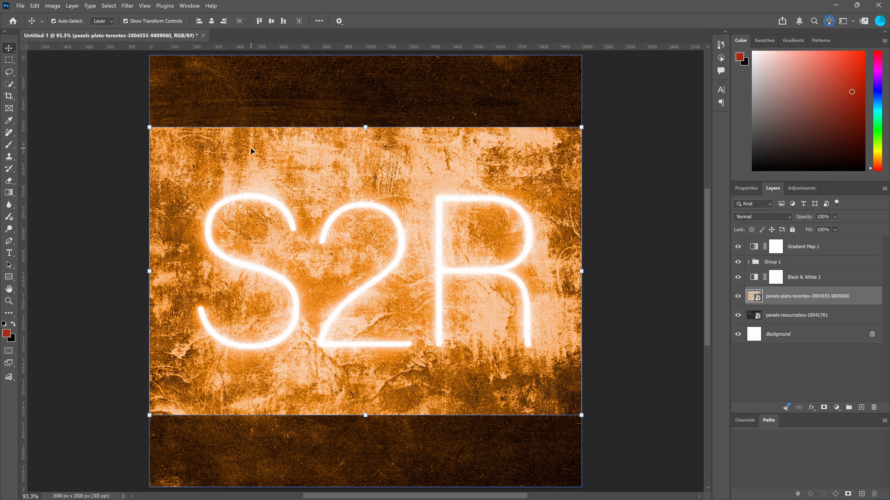
Hide the original dark texture layer pexels-resourceboy-18541761
scroll(251, 151, down, 2)
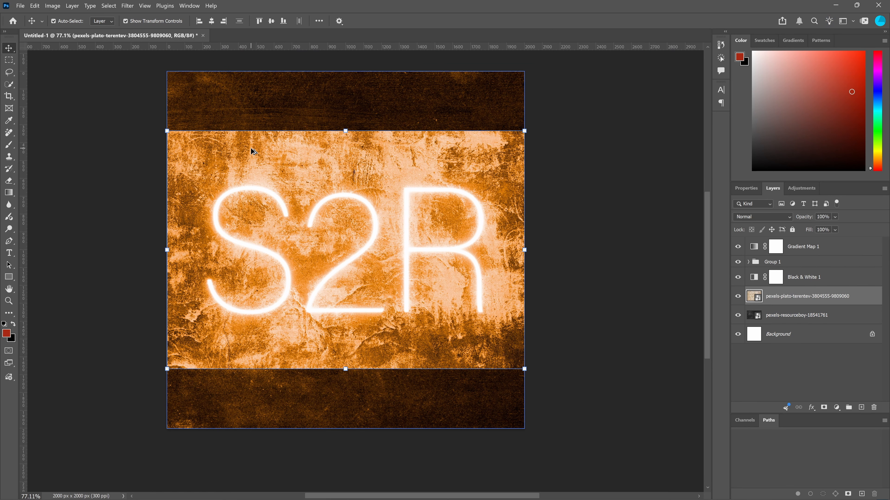
click(778, 319)
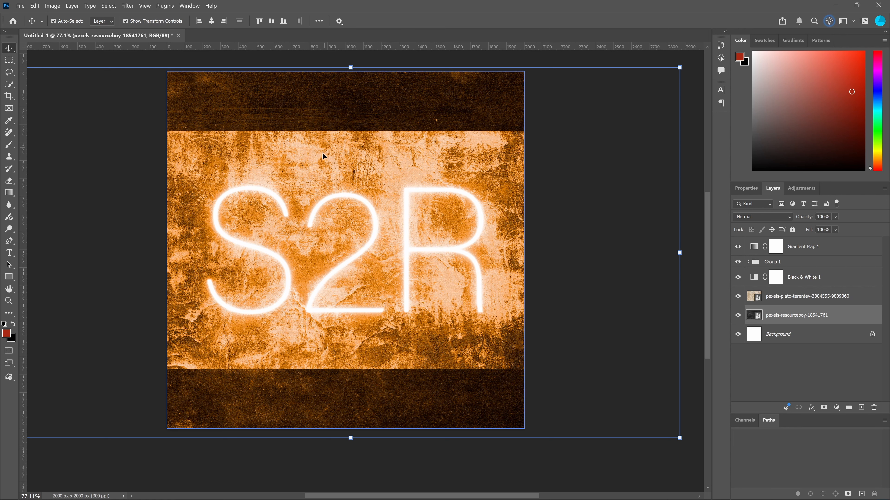
click(738, 315)
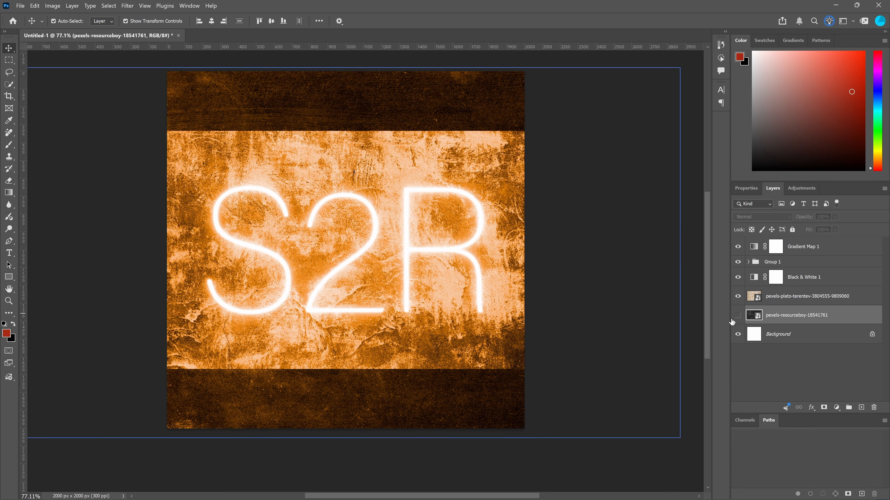
click(200, 136)
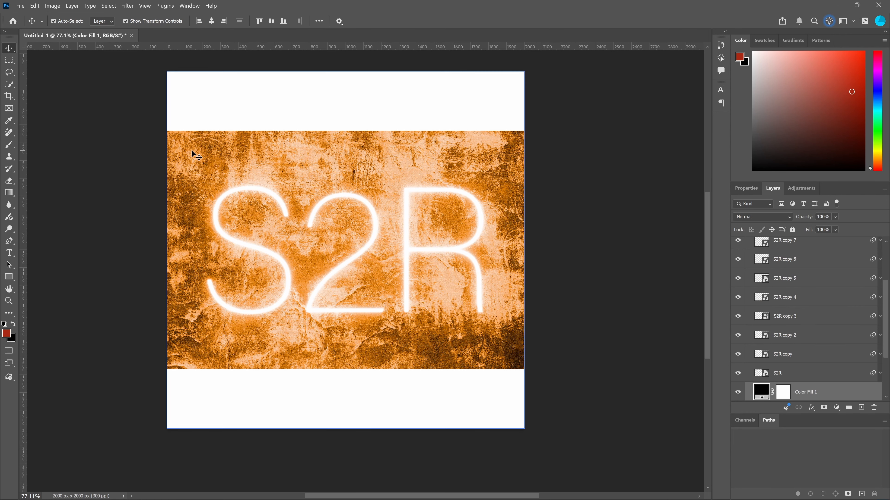
Scale the pexels-plato-terentev wall texture up from its center until it covers the whole canvas
scroll(794, 259, down, 3)
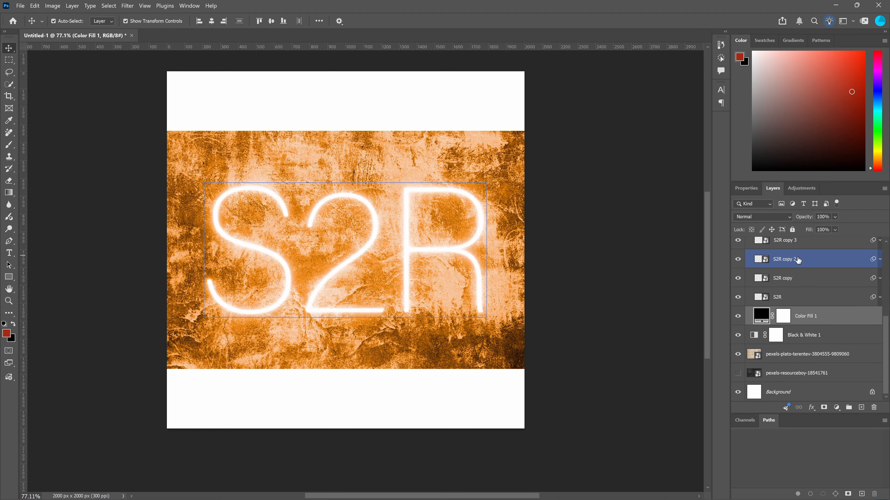
click(798, 354)
key(ctrl+t)
drag(524, 370, 620, 435)
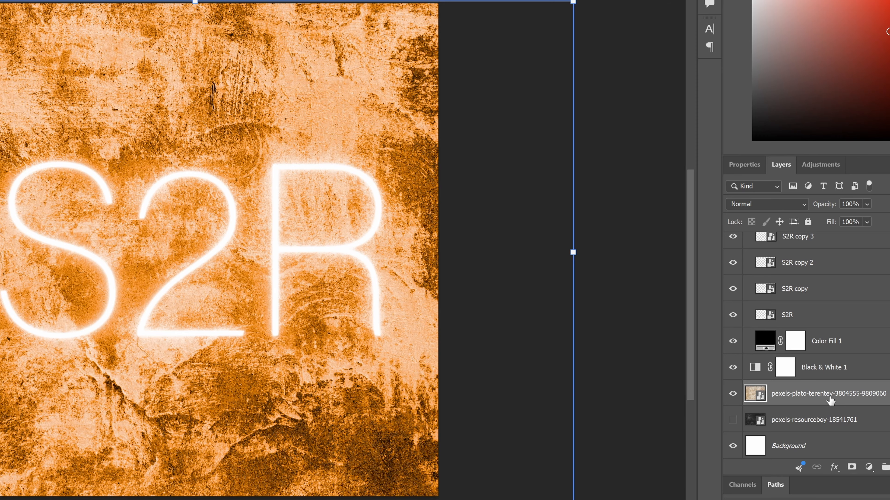
Set the blend mode of the pexels-plato-terentev wall texture layer to Difference
click(827, 427)
click(831, 401)
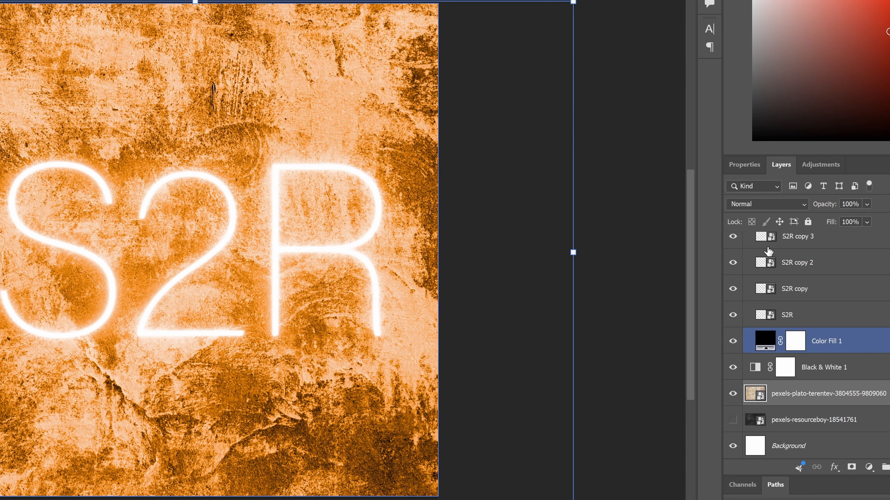
click(775, 204)
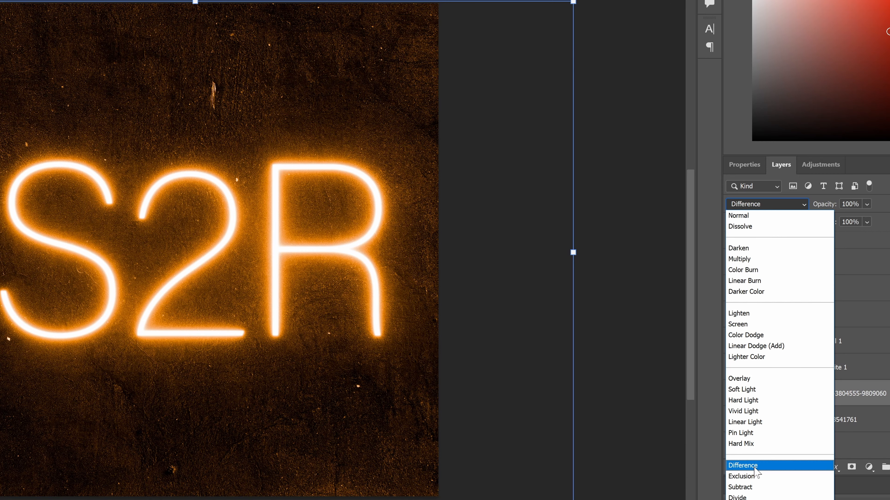
click(754, 468)
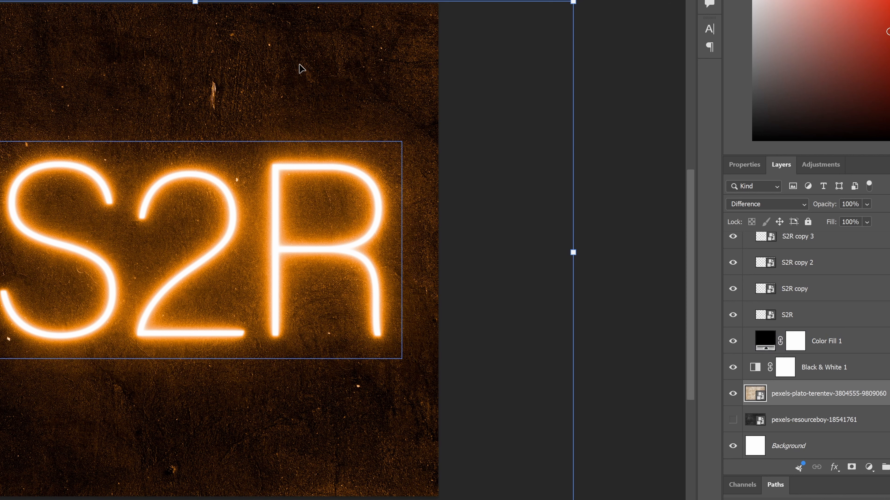
Switch the wall texture layer's blend mode to Normal for comparison and return it to Difference
click(113, 76)
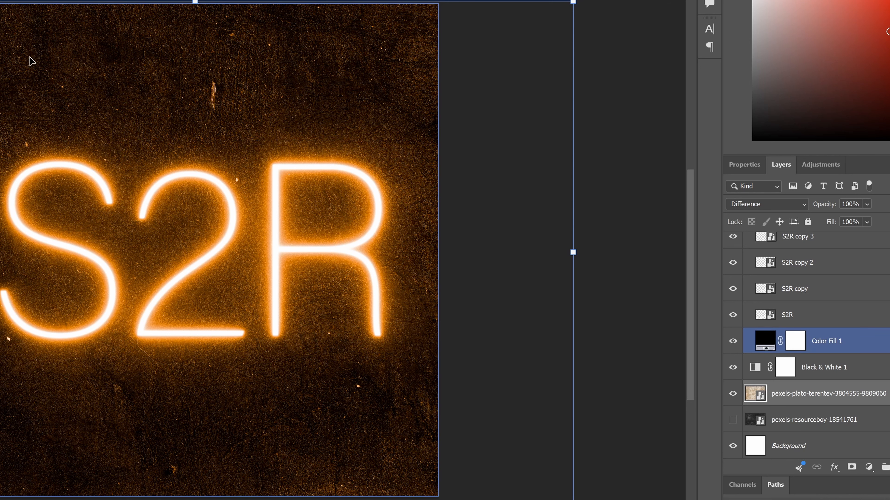
key(shift+alt+n)
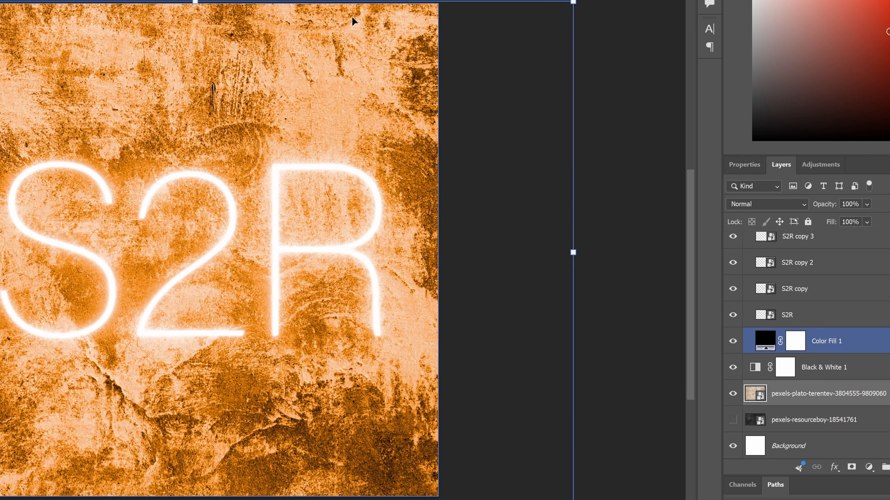
click(779, 205)
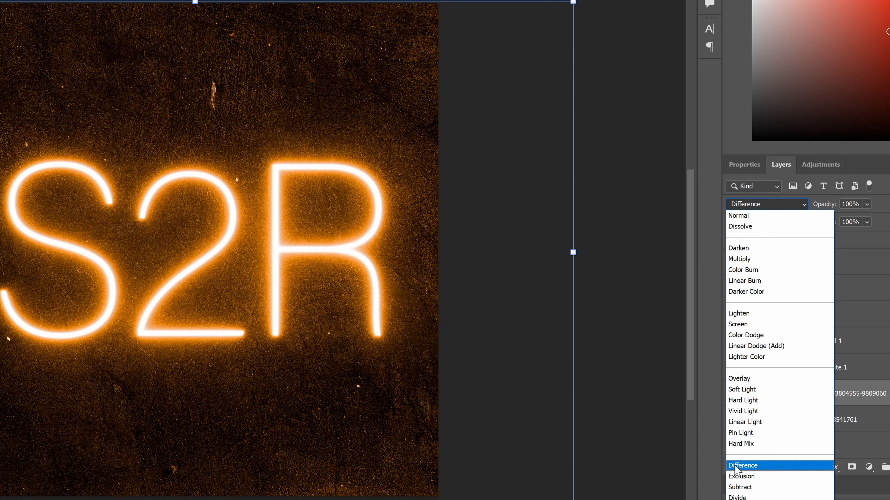
click(742, 466)
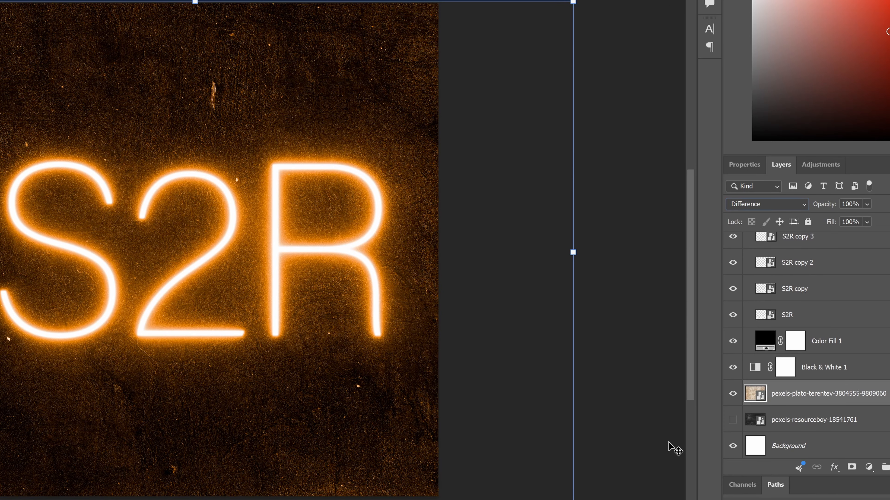